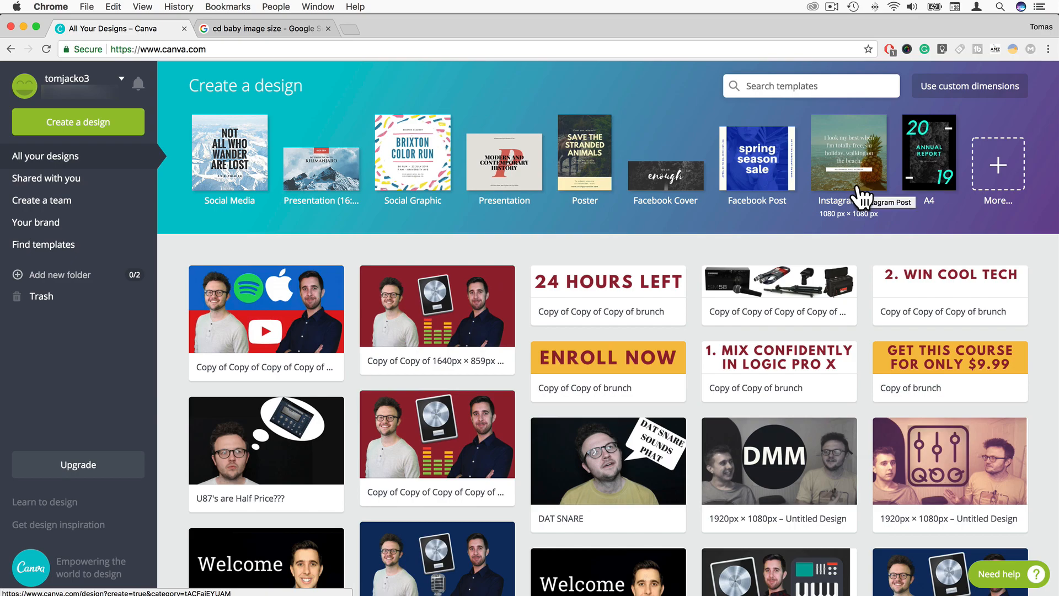
# Check the minimum and maximum cover art pixel dimensions in the CD Baby image size search result
pyautogui.click(263, 30)
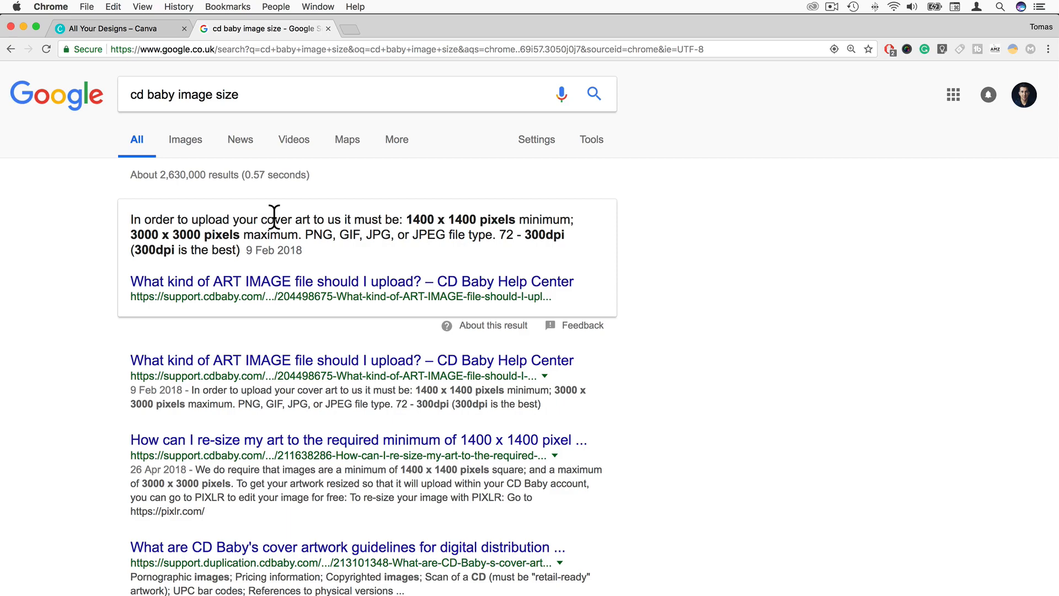
pyautogui.moveTo(449, 219); pyautogui.dragTo(466, 219)
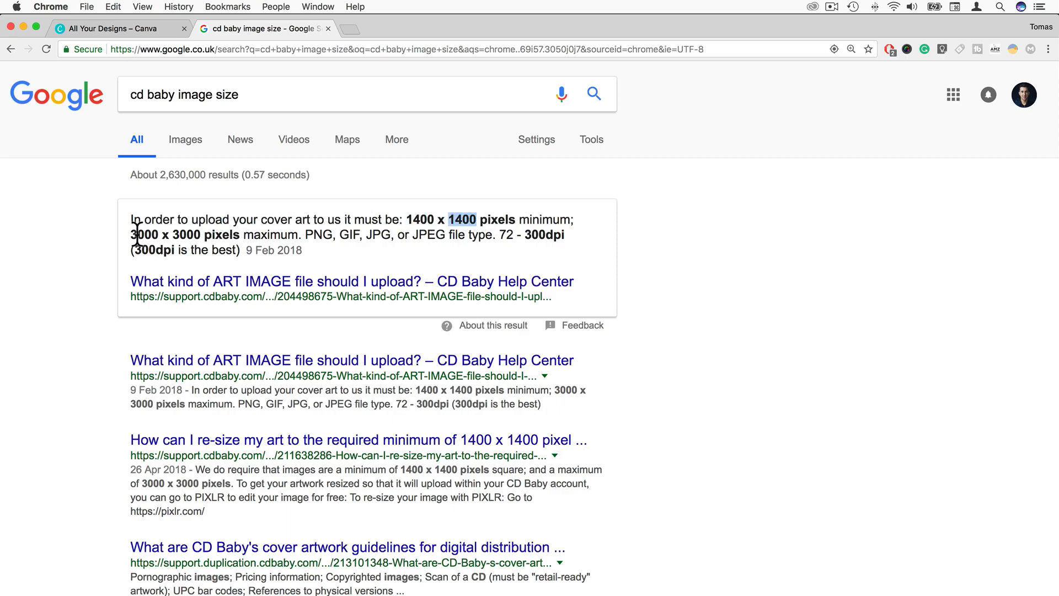
pyautogui.moveTo(131, 234); pyautogui.dragTo(190, 235)
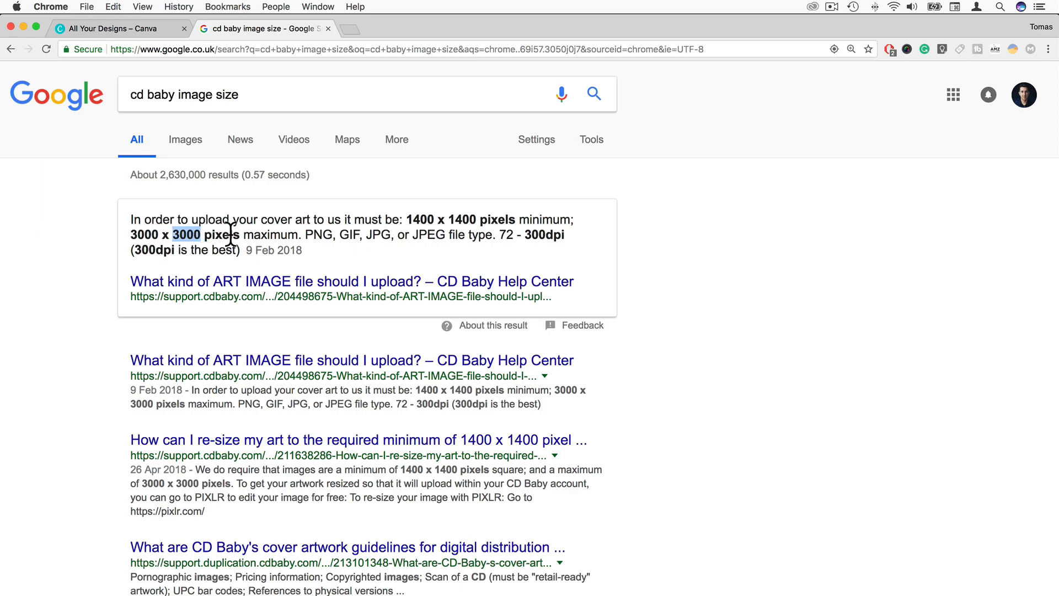
# Create a new design with custom dimensions of 3000 × 3000 px, checking the required unit in the CD Baby search result
pyautogui.click(108, 28)
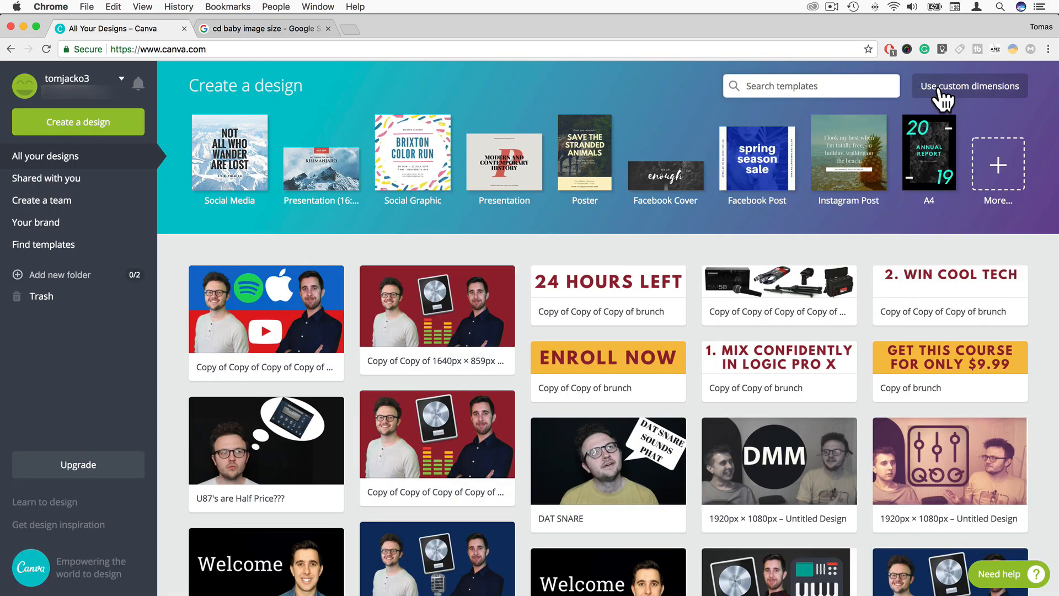
pyautogui.click(967, 88)
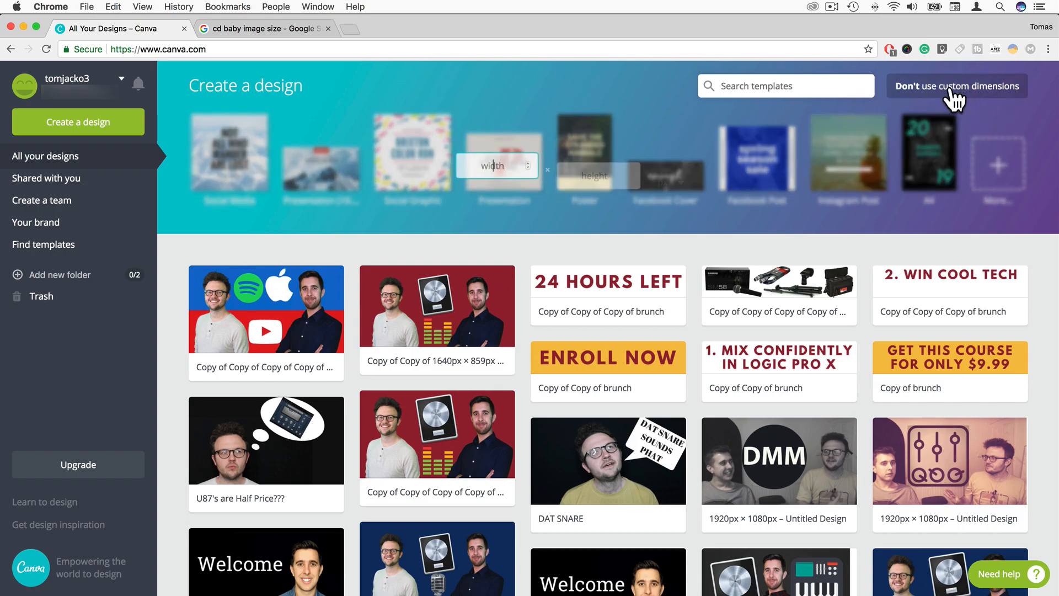
pyautogui.click(267, 31)
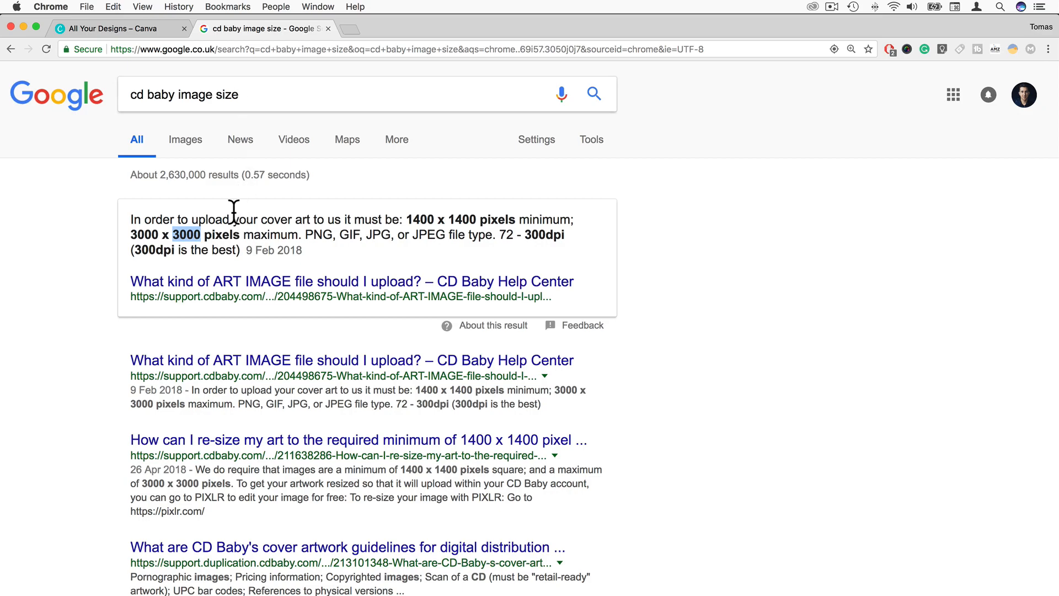
pyautogui.moveTo(203, 234); pyautogui.dragTo(238, 234)
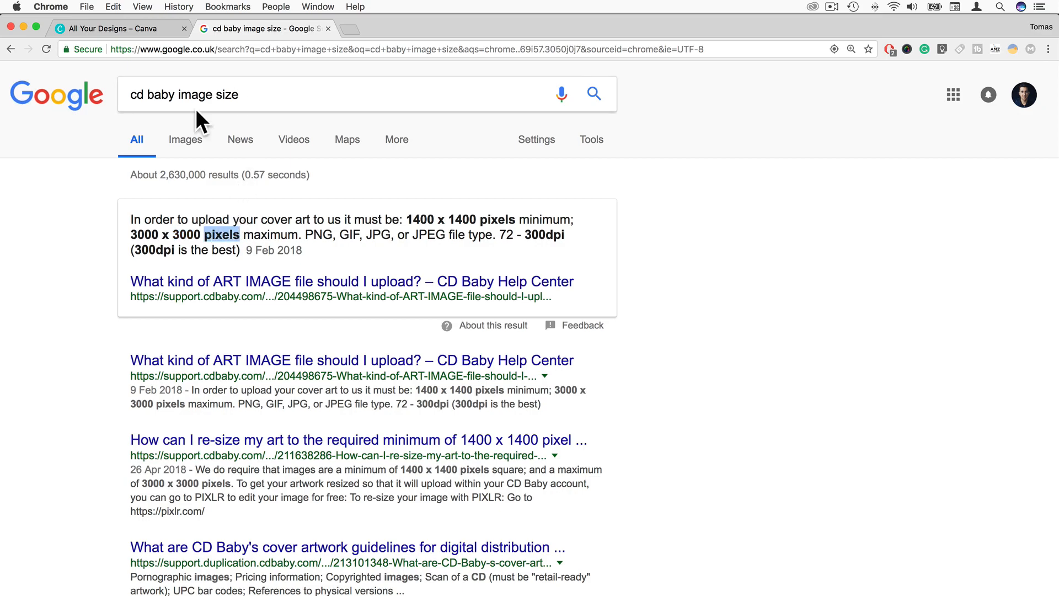
pyautogui.click(142, 31)
pyautogui.click(681, 157)
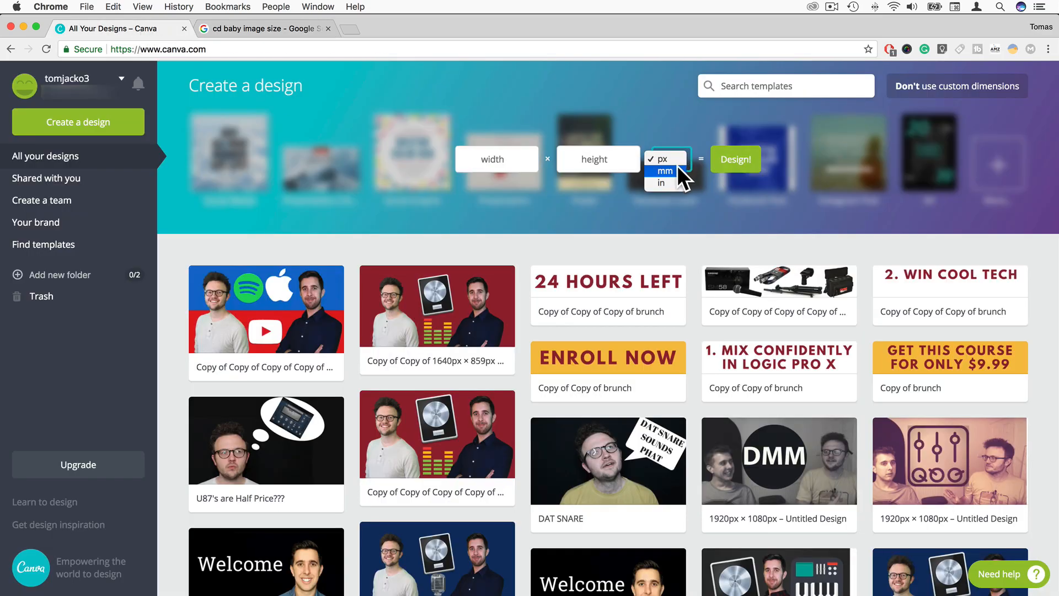
pyautogui.click(490, 157)
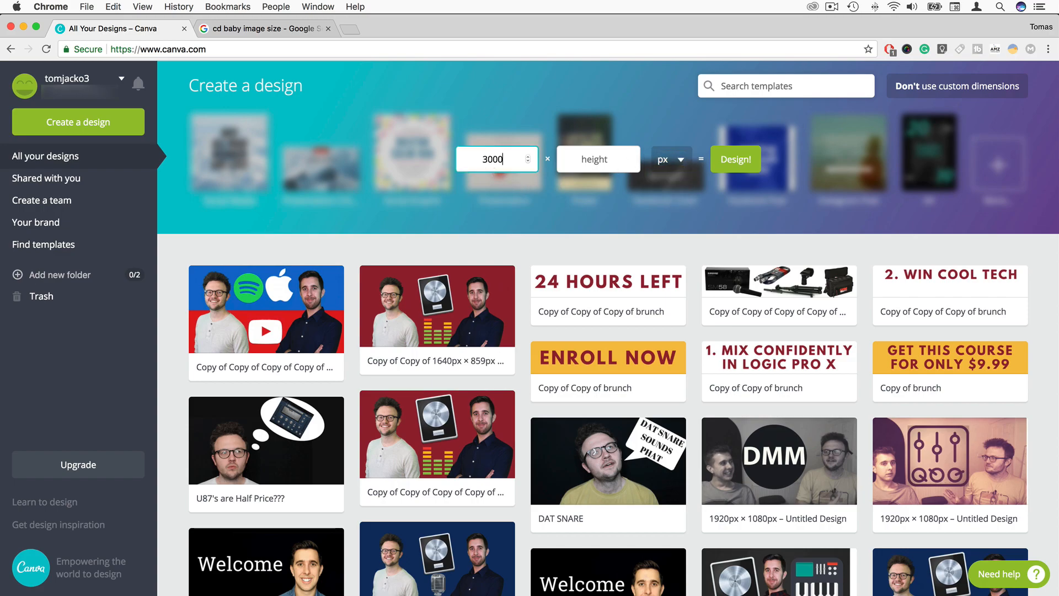
pyautogui.click(589, 159)
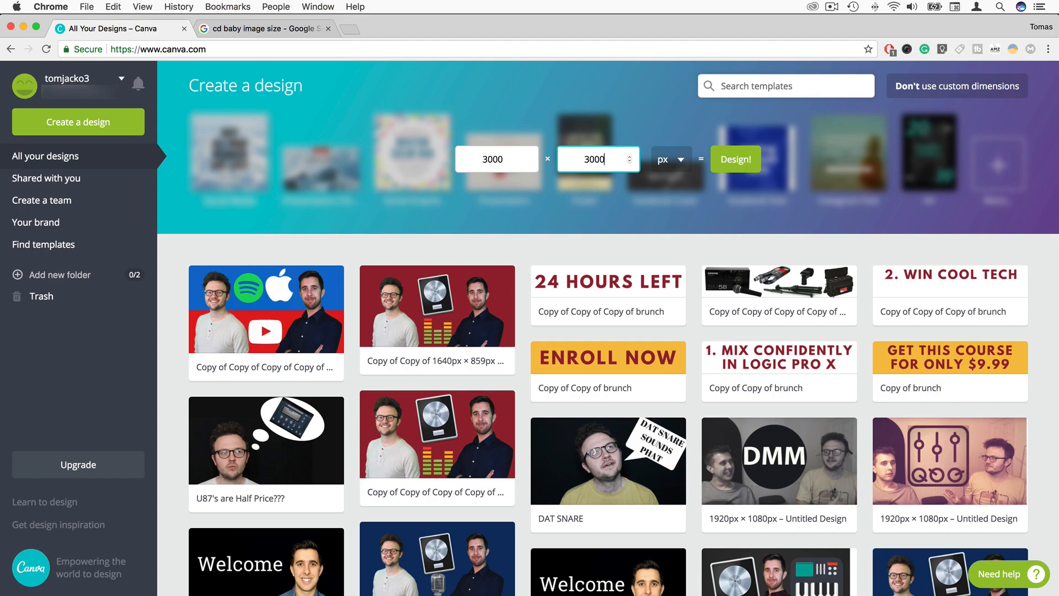
pyautogui.click(717, 160)
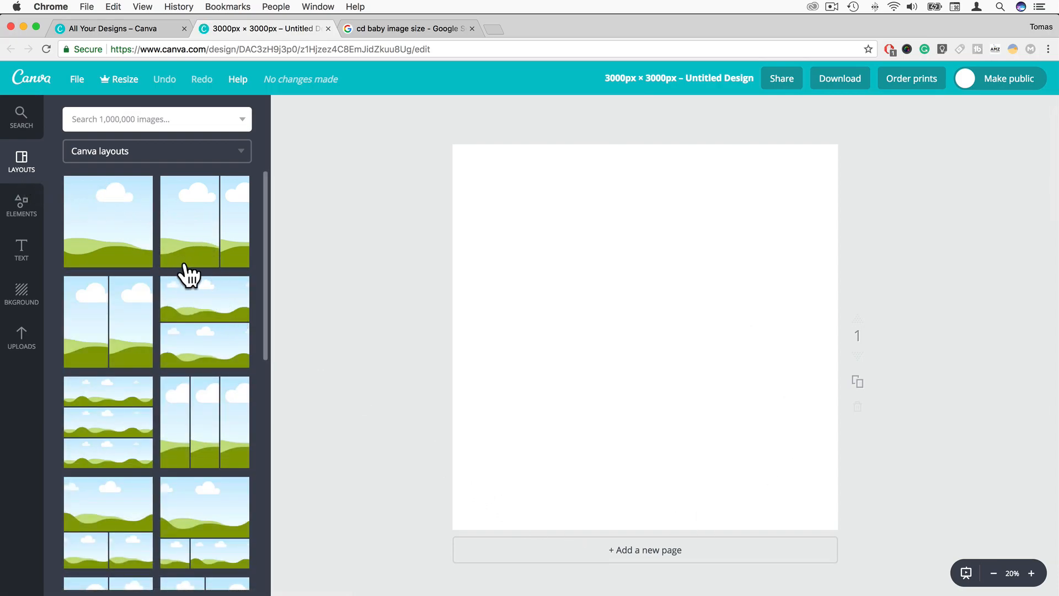
# Apply the free near-black, wood-textured background to the blank page after browsing the layouts and backgrounds
pyautogui.scroll(-10, 184, 273)
pyautogui.scroll(10, 186, 272)
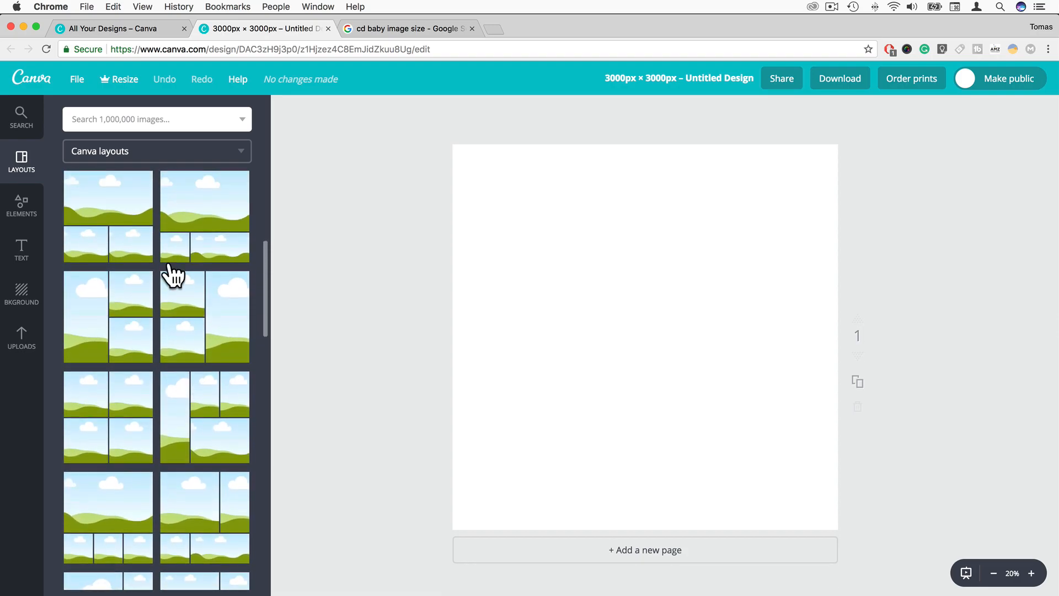
pyautogui.click(22, 294)
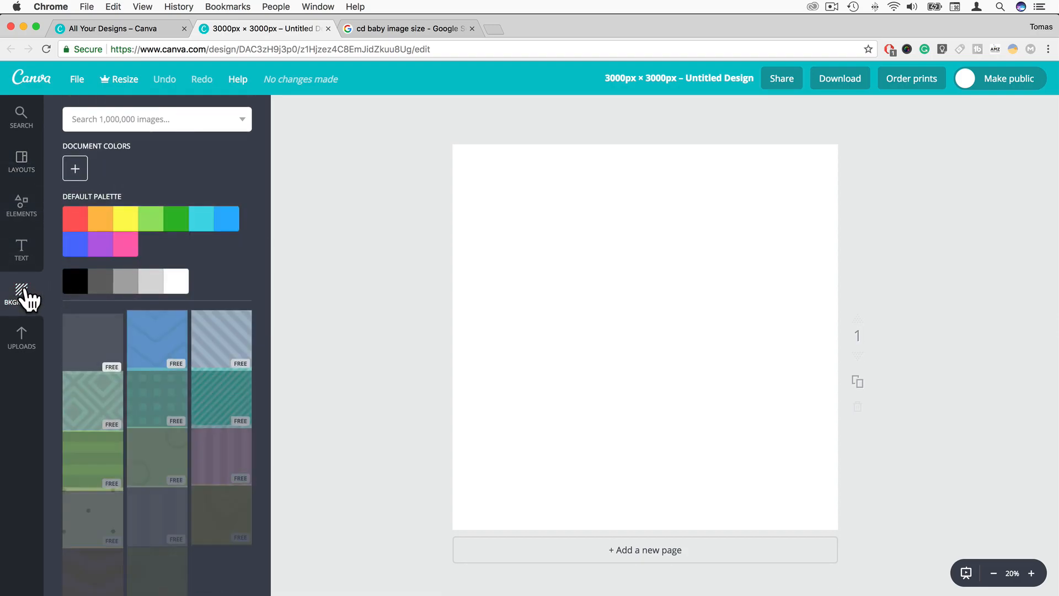
pyautogui.scroll(-10, 153, 362)
pyautogui.scroll(-10, 155, 356)
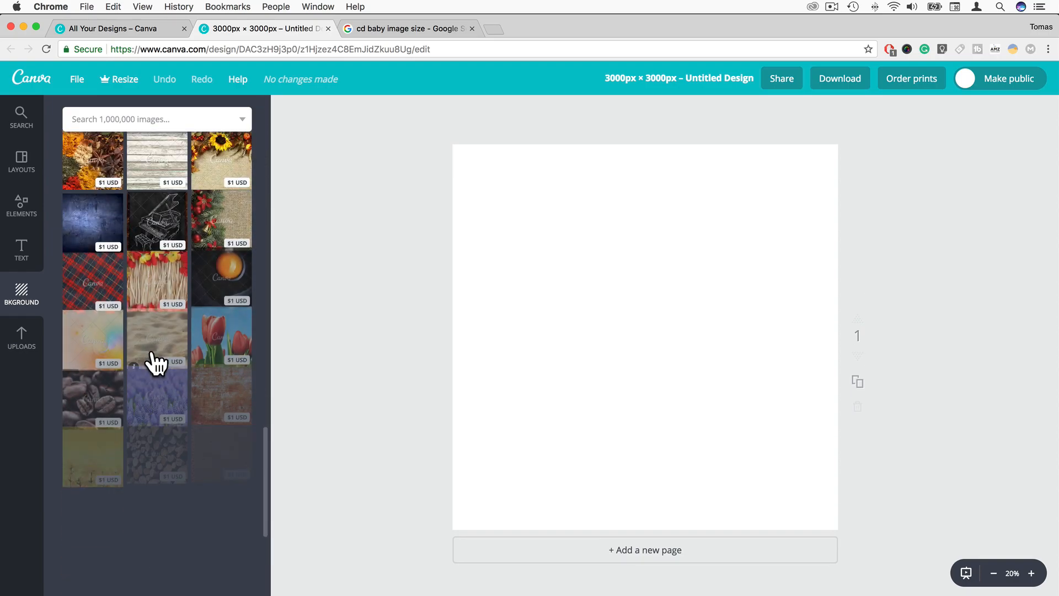
pyautogui.scroll(8, 161, 295)
pyautogui.scroll(8, 160, 295)
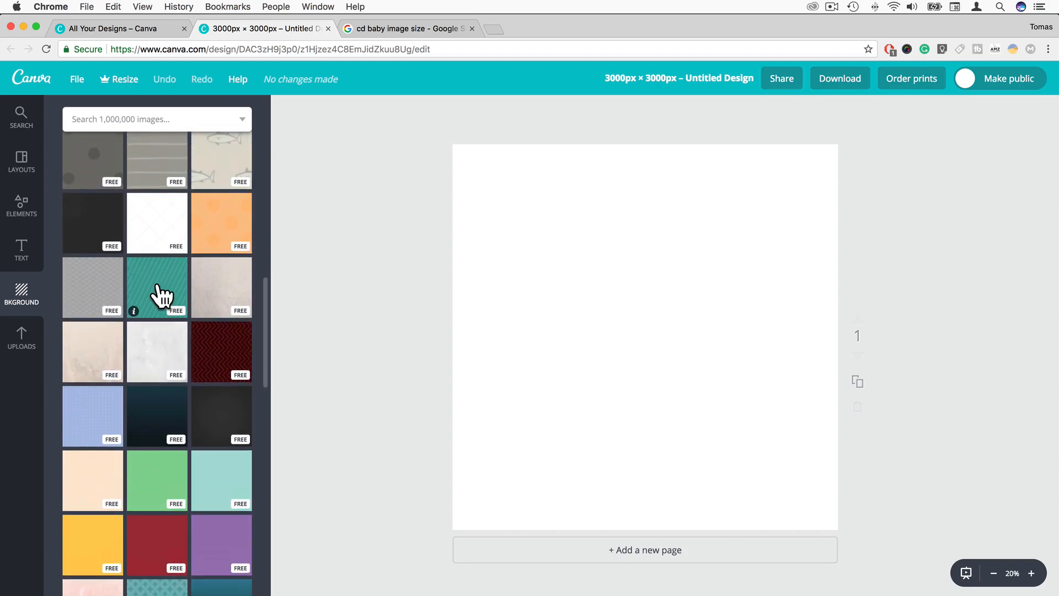
pyautogui.scroll(3, 160, 295)
pyautogui.click(99, 307)
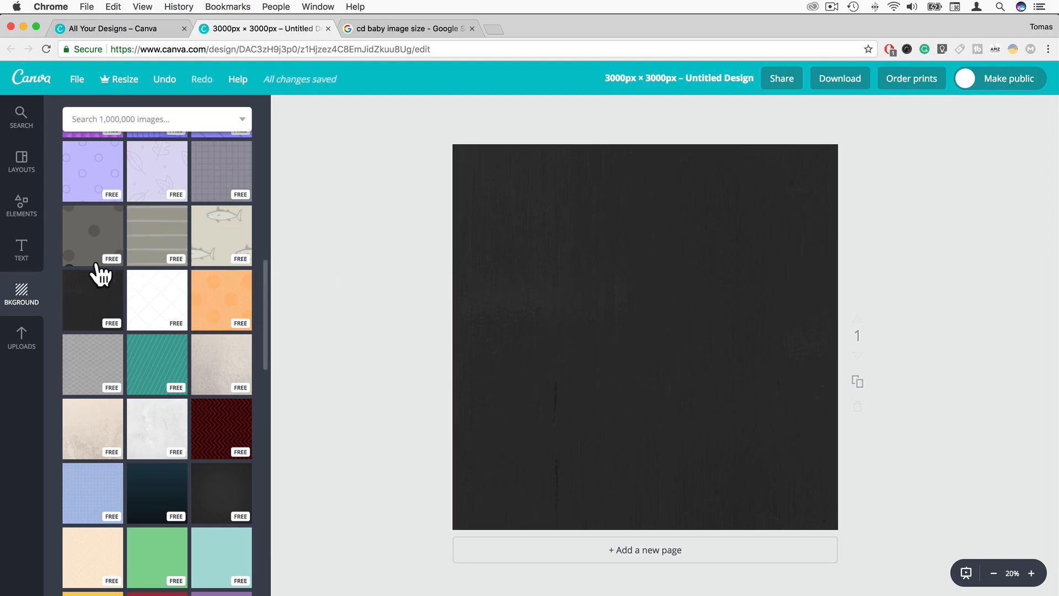
# Add the free "Photography Workshop / COMPLETION" text combination to the page
pyautogui.click(24, 252)
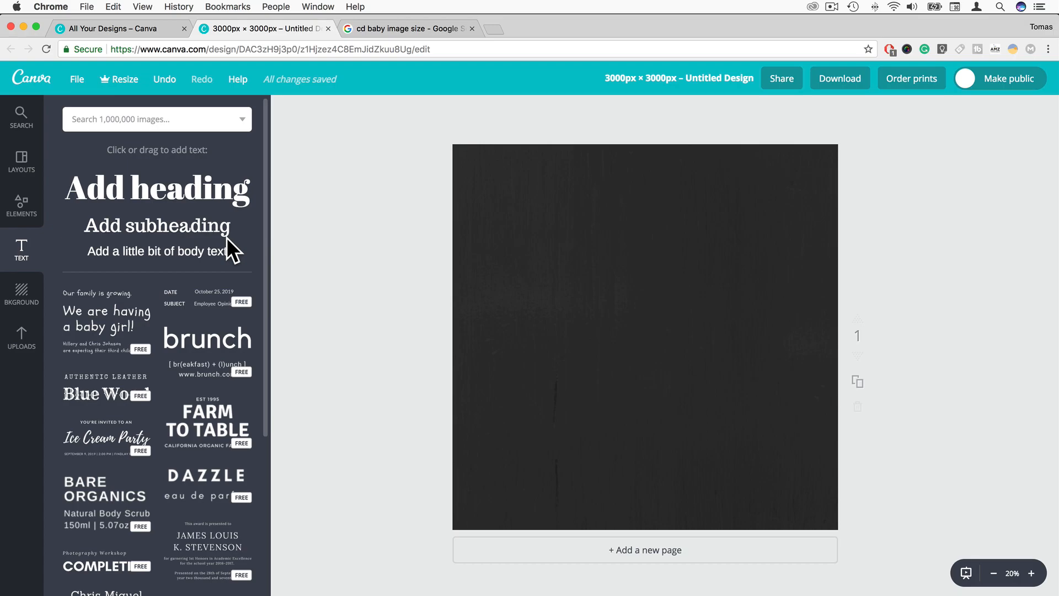
pyautogui.scroll(-5, 221, 237)
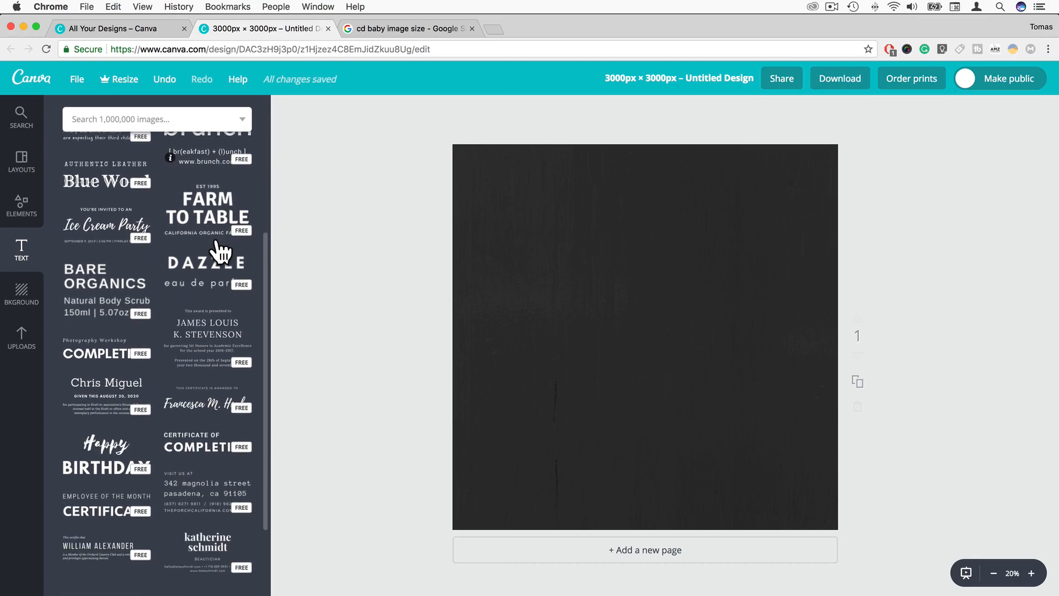
pyautogui.click(93, 362)
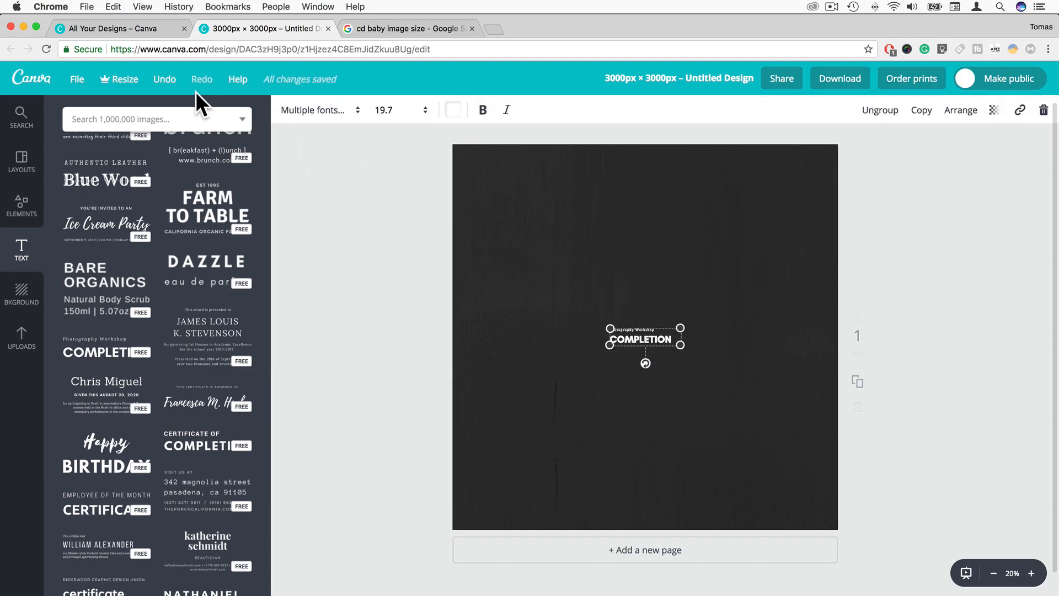
pyautogui.click(165, 81)
pyautogui.click(650, 341)
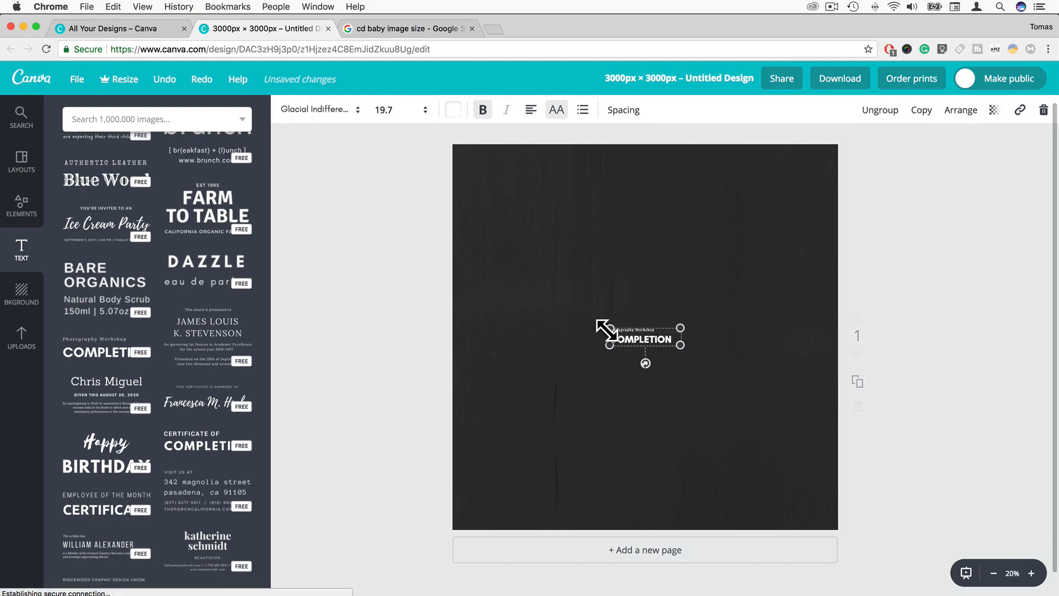
# Enlarge the text group to a heading size of about 112.2 and move it across the middle of the page
pyautogui.moveTo(609, 327); pyautogui.dragTo(702, 291)
pyautogui.moveTo(767, 324); pyautogui.dragTo(930, 413)
pyautogui.moveTo(788, 349); pyautogui.dragTo(721, 343)
pyautogui.click(720, 344)
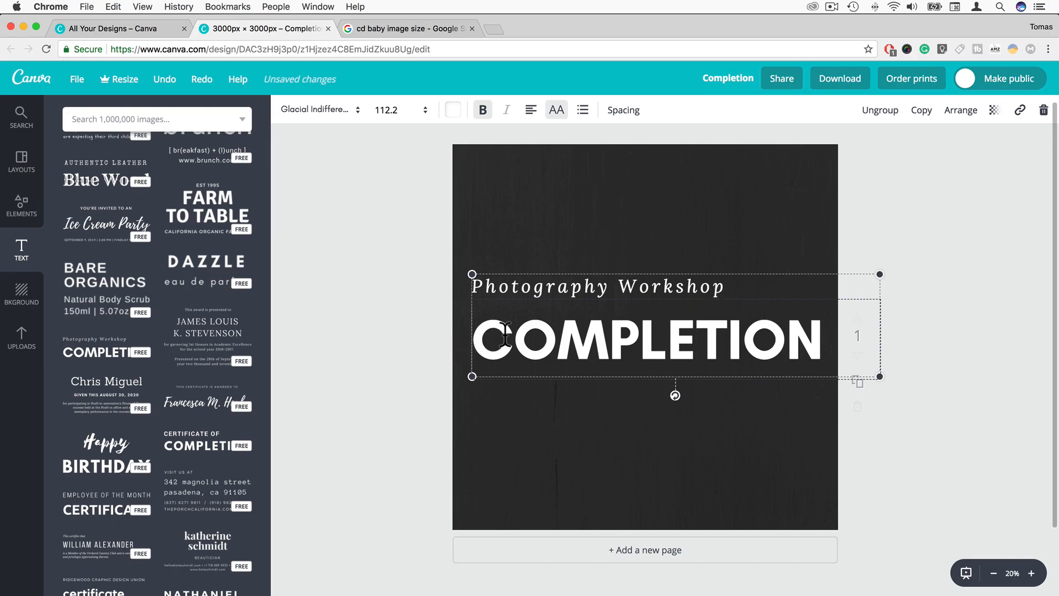
# Replace the heading "COMPLETION" with "ANGELS PREY"
pyautogui.moveTo(487, 335); pyautogui.dragTo(833, 342)
pyautogui.write('A')
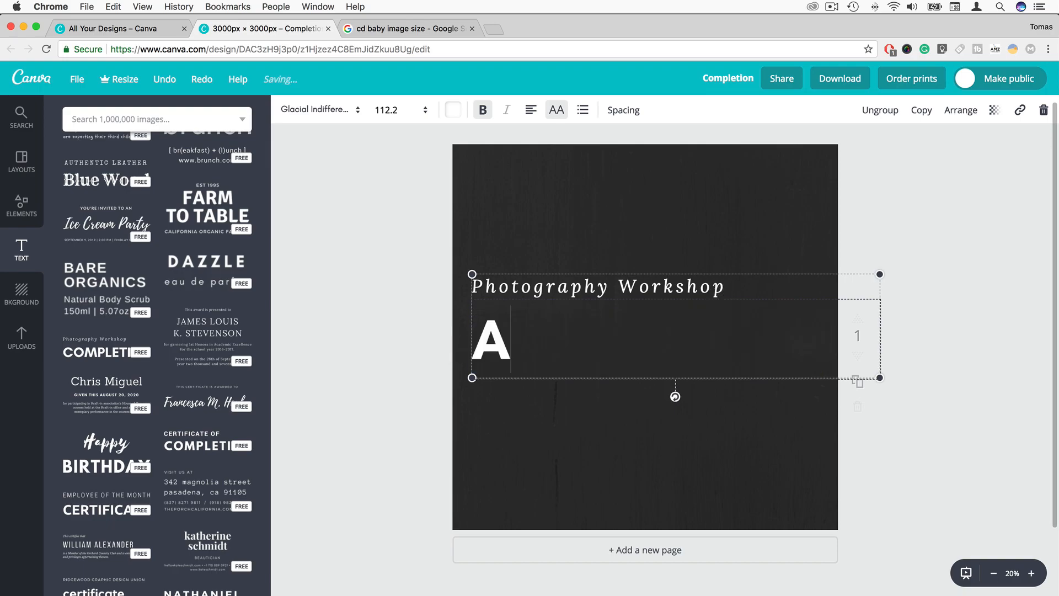
pyautogui.write('NGELS PREY')
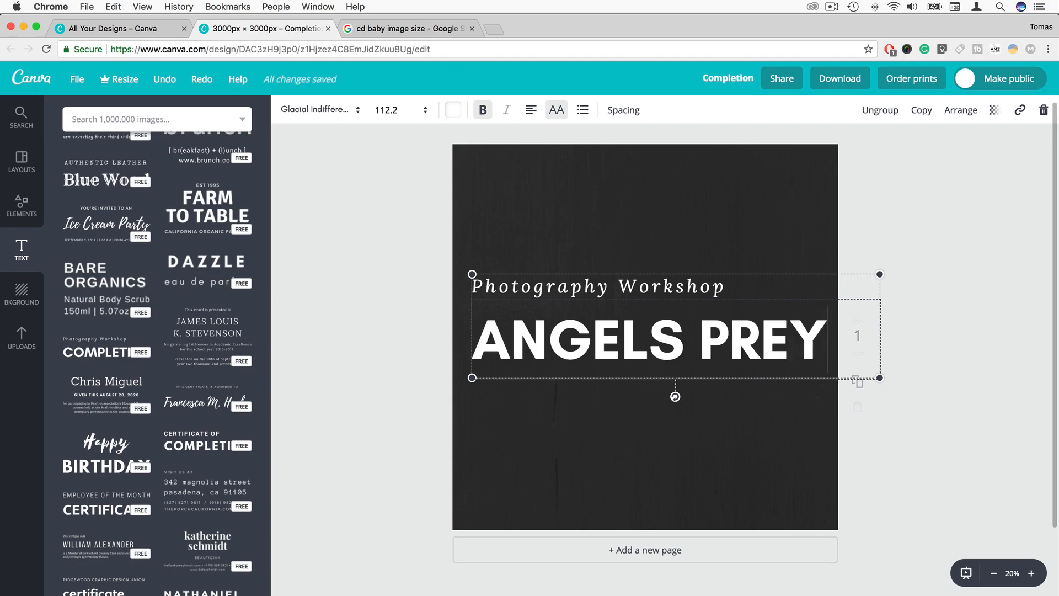
# Replace the "Photography Workshop" line above the heading with the artist's name in capitals
pyautogui.click(726, 291)
pyautogui.click(726, 289)
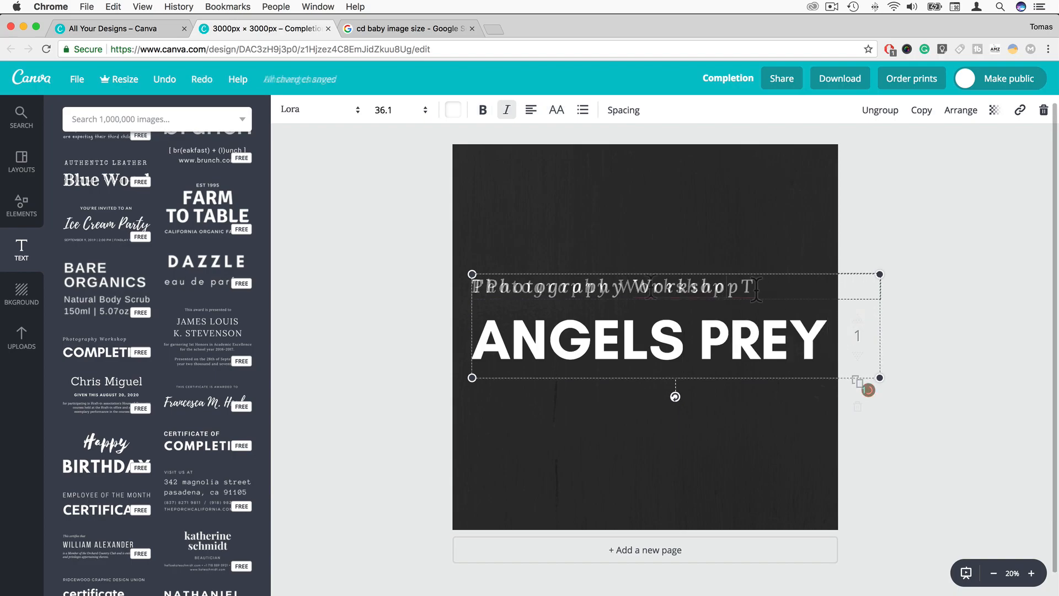
pyautogui.moveTo(756, 287); pyautogui.dragTo(527, 276)
pyautogui.press('BackSpace')
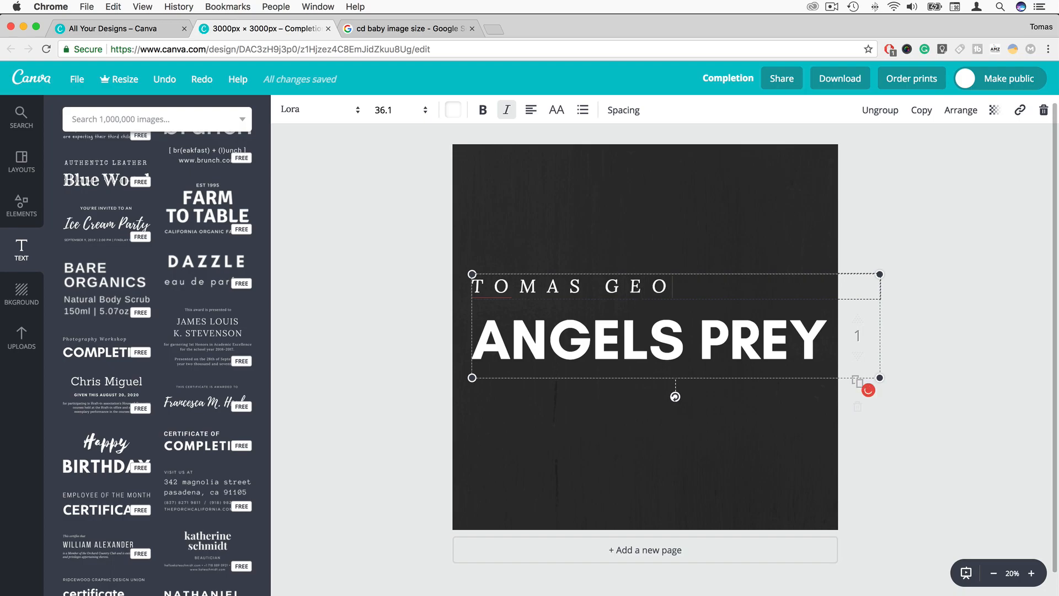
# Centre-align the artist's name line within the text group
pyautogui.moveTo(738, 285); pyautogui.dragTo(464, 300)
pyautogui.click(509, 291)
pyautogui.moveTo(743, 284); pyautogui.dragTo(468, 288)
pyautogui.click(530, 110)
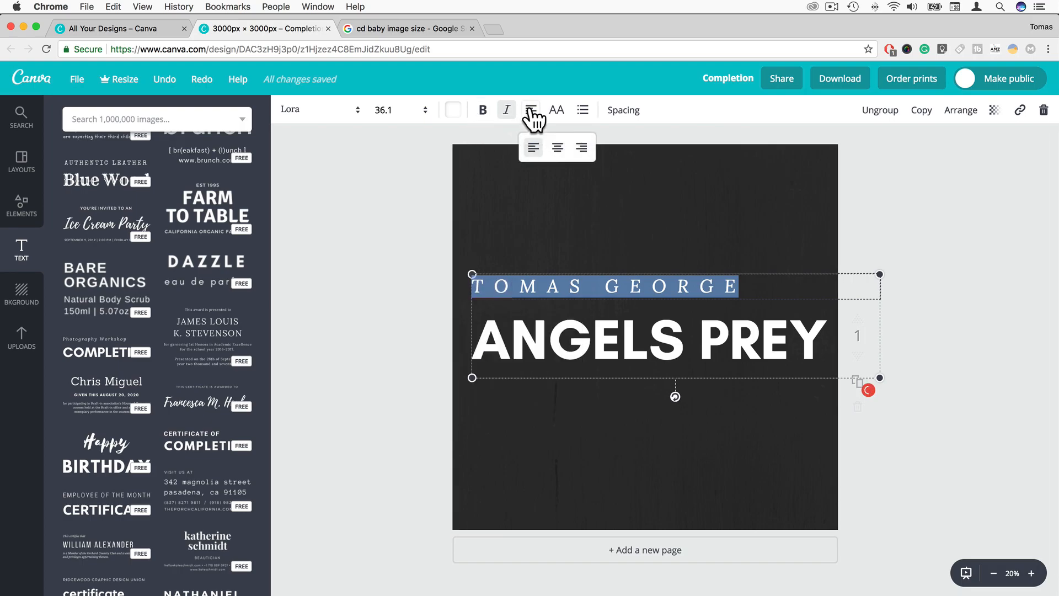
pyautogui.click(556, 148)
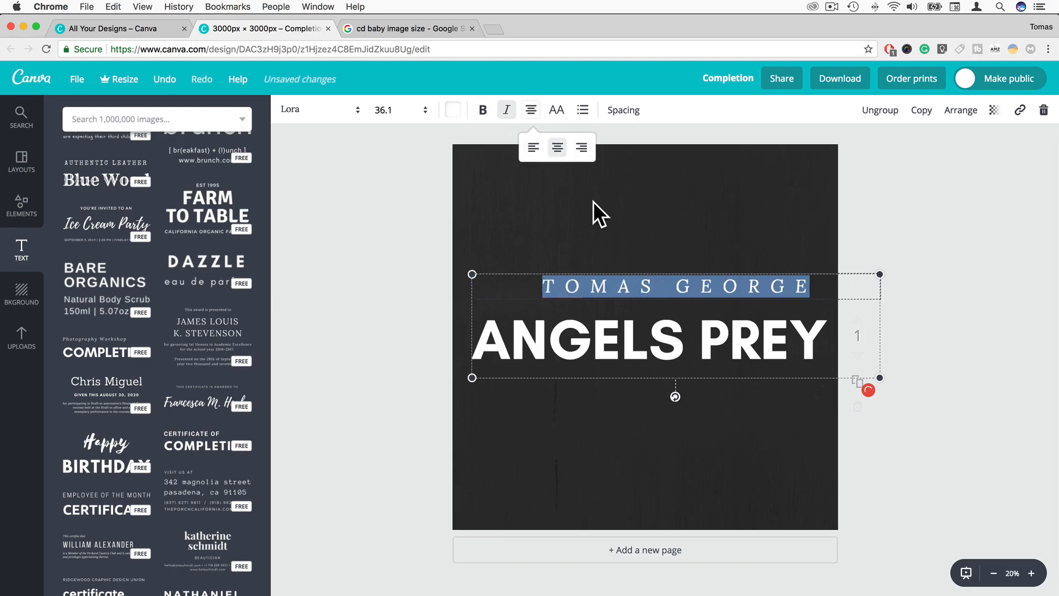
# Scale the text group down to a heading size of about 99.3 and centre-align the "ANGELS PREY" heading
pyautogui.click(734, 342)
pyautogui.moveTo(880, 377); pyautogui.dragTo(820, 367)
pyautogui.click(768, 331)
pyautogui.moveTo(768, 331); pyautogui.dragTo(460, 332)
pyautogui.click(530, 113)
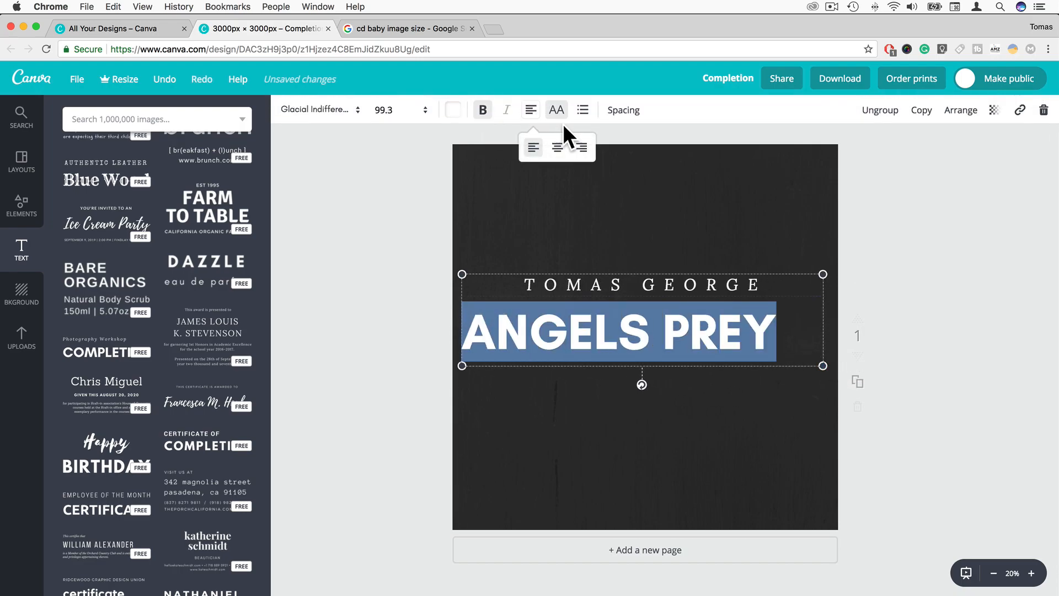
pyautogui.click(558, 148)
# Enlarge the text group until the heading nearly spans the page width, and centre it on the cover
pyautogui.moveTo(822, 365); pyautogui.dragTo(866, 396)
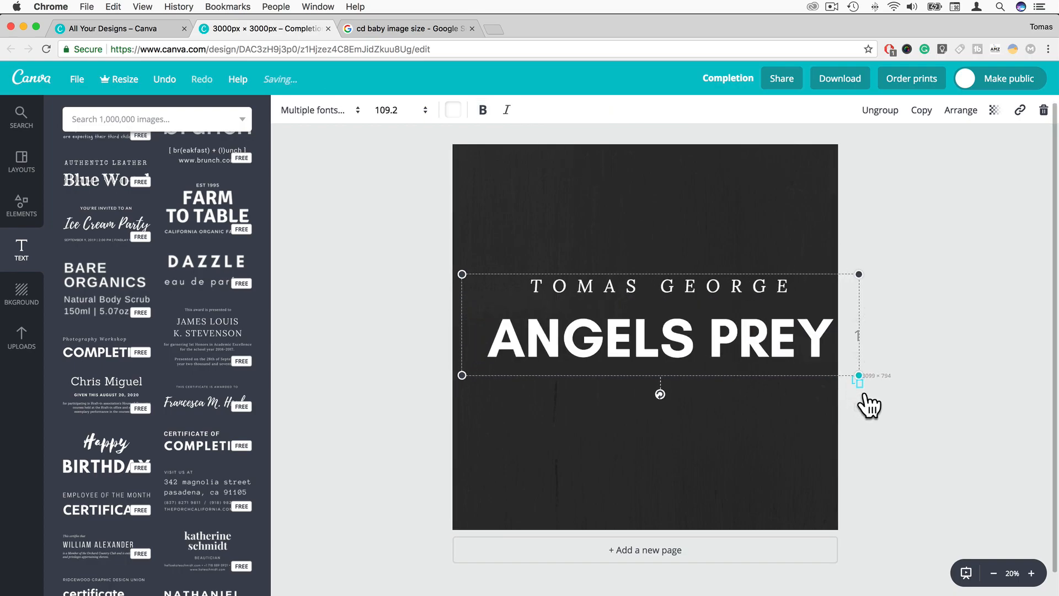
pyautogui.moveTo(787, 354); pyautogui.dragTo(762, 359)
pyautogui.click(625, 227)
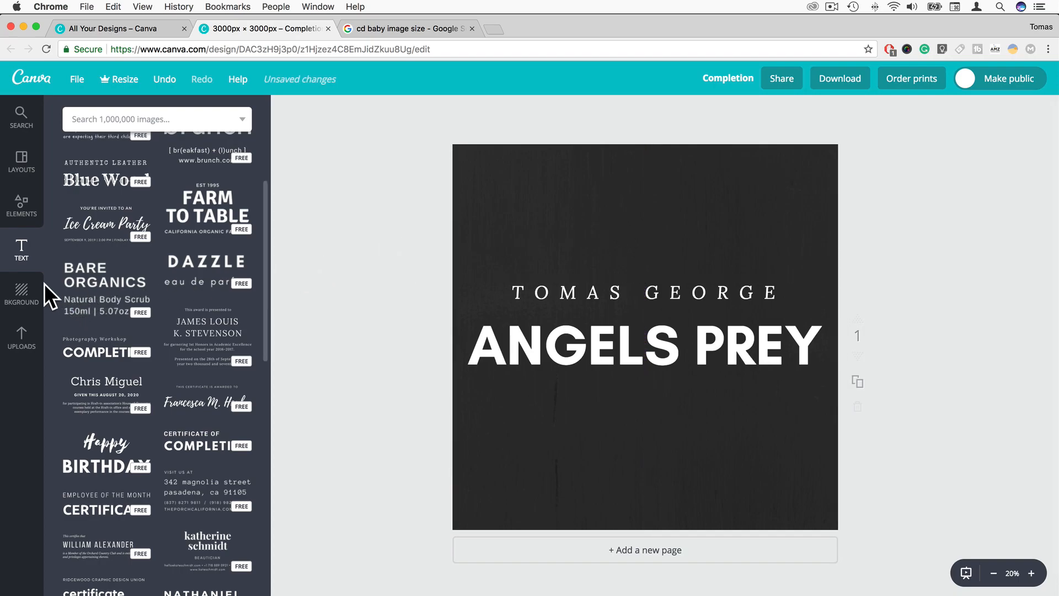
# Add the outlined triangle with rounded corners from the shape library to the cover
pyautogui.click(20, 207)
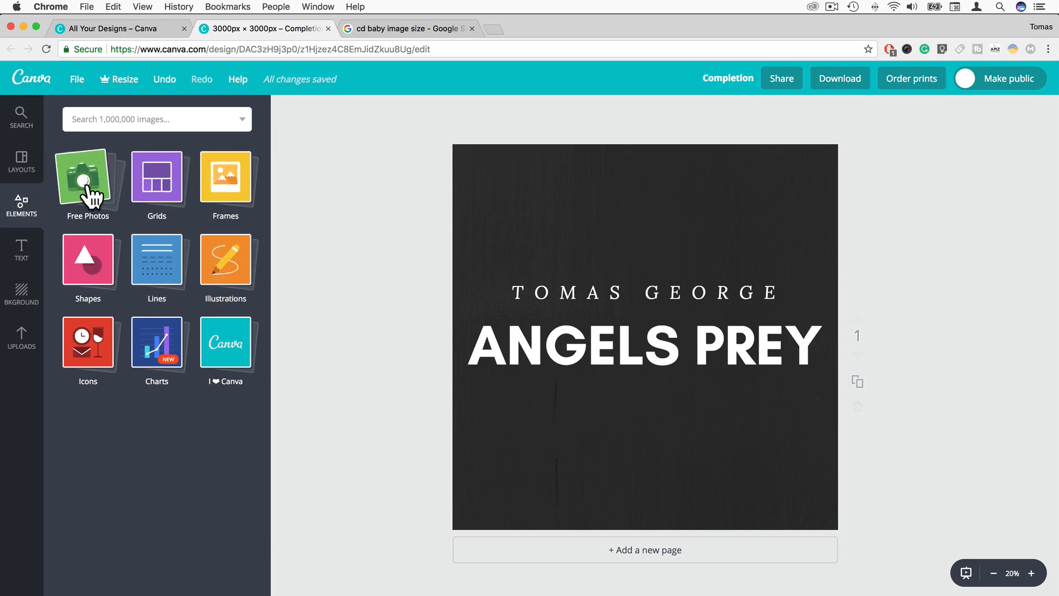
pyautogui.click(88, 270)
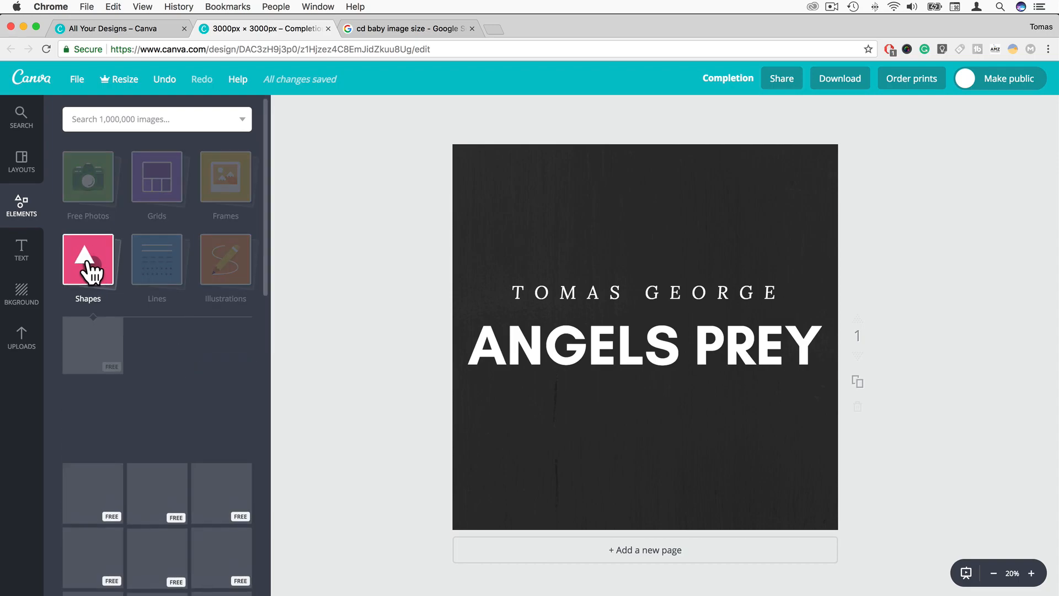
pyautogui.scroll(-10, 162, 354)
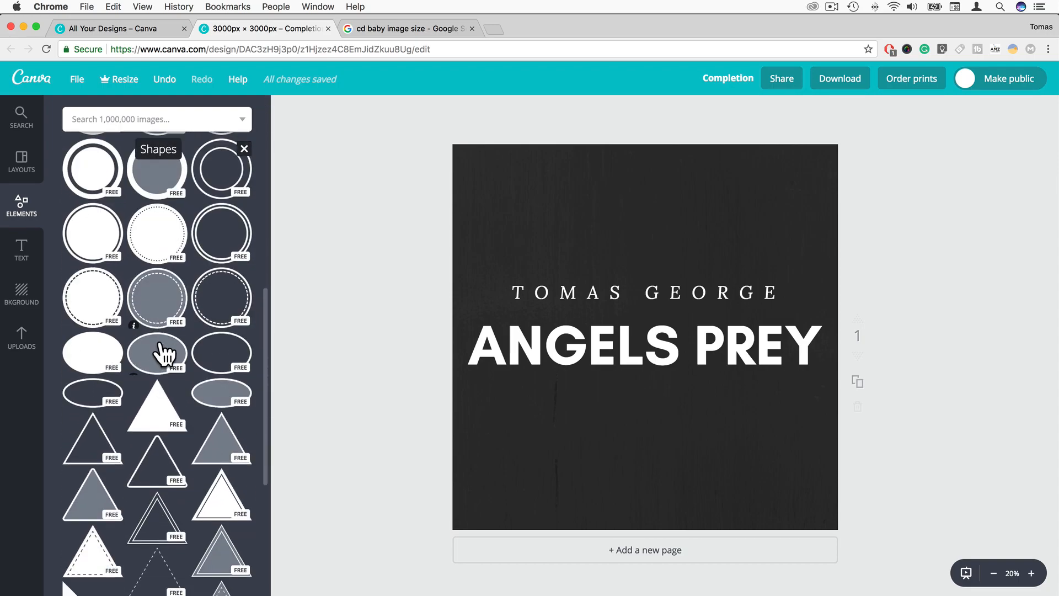
pyautogui.click(160, 394)
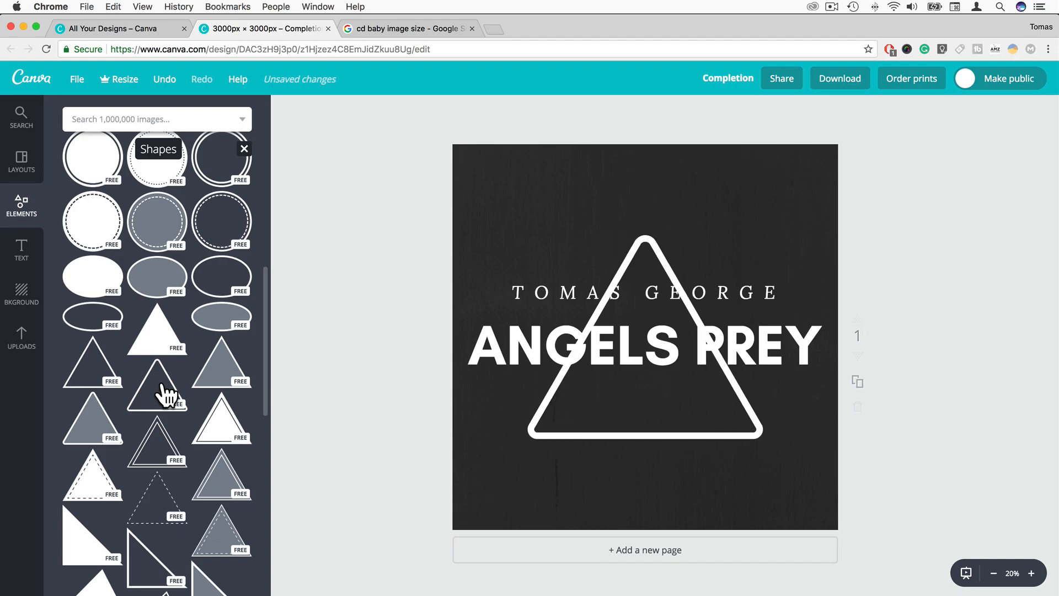
# Enlarge the triangle and centre it horizontally on the cover around the two text lines
pyautogui.moveTo(524, 234); pyautogui.dragTo(426, 200)
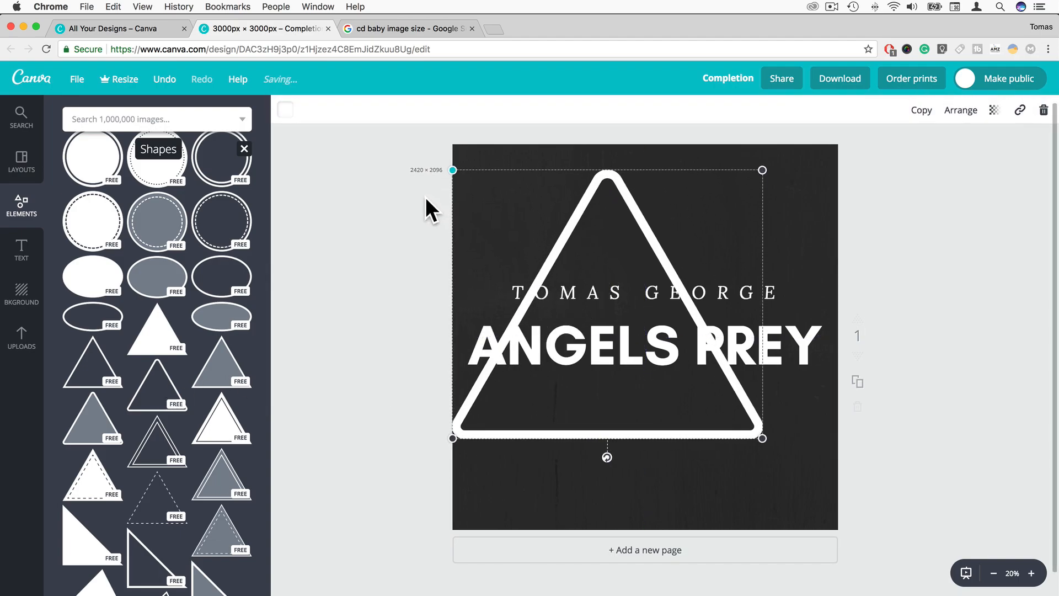
pyautogui.moveTo(782, 166); pyautogui.dragTo(740, 210)
pyautogui.moveTo(651, 215); pyautogui.dragTo(675, 209)
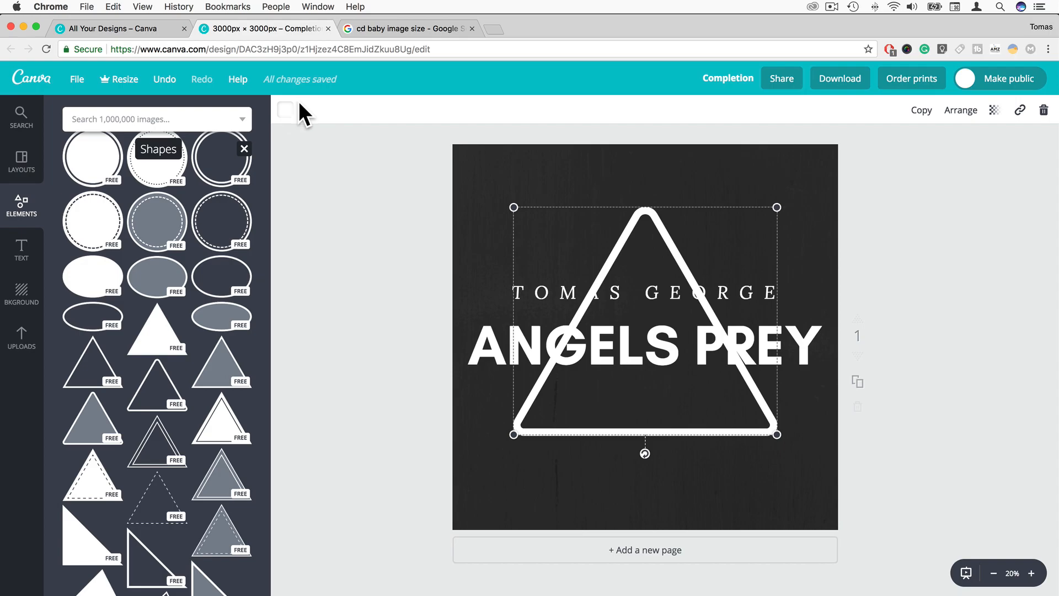
# Colour the triangle peach (ffcab1) and send it behind the text
pyautogui.click(285, 110)
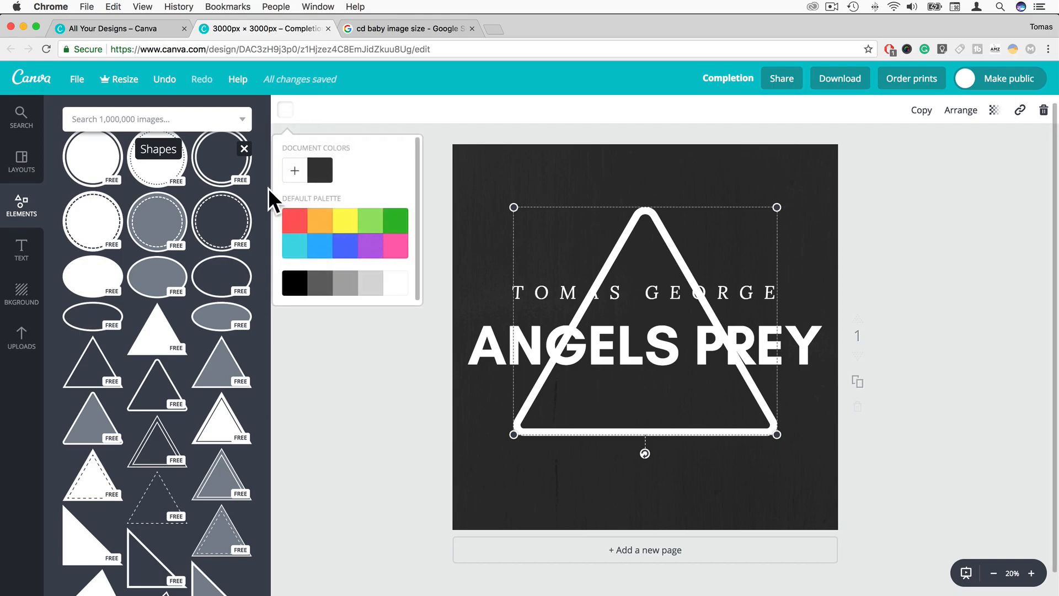
pyautogui.click(294, 169)
pyautogui.moveTo(367, 241)
pyautogui.mouseDown()
pyautogui.moveTo(392, 202)
pyautogui.moveTo(331, 216)
pyautogui.moveTo(322, 273)
pyautogui.moveTo(388, 270)
pyautogui.moveTo(404, 227)
pyautogui.moveTo(368, 243)
pyautogui.moveTo(395, 245)
pyautogui.moveTo(383, 247)
pyautogui.mouseUp()
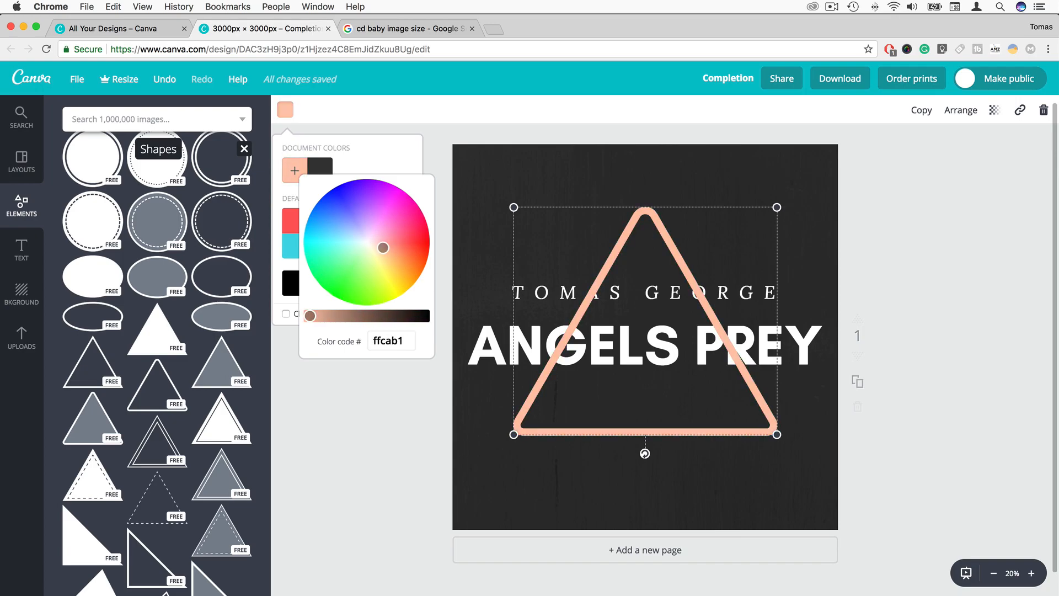
pyautogui.click(554, 179)
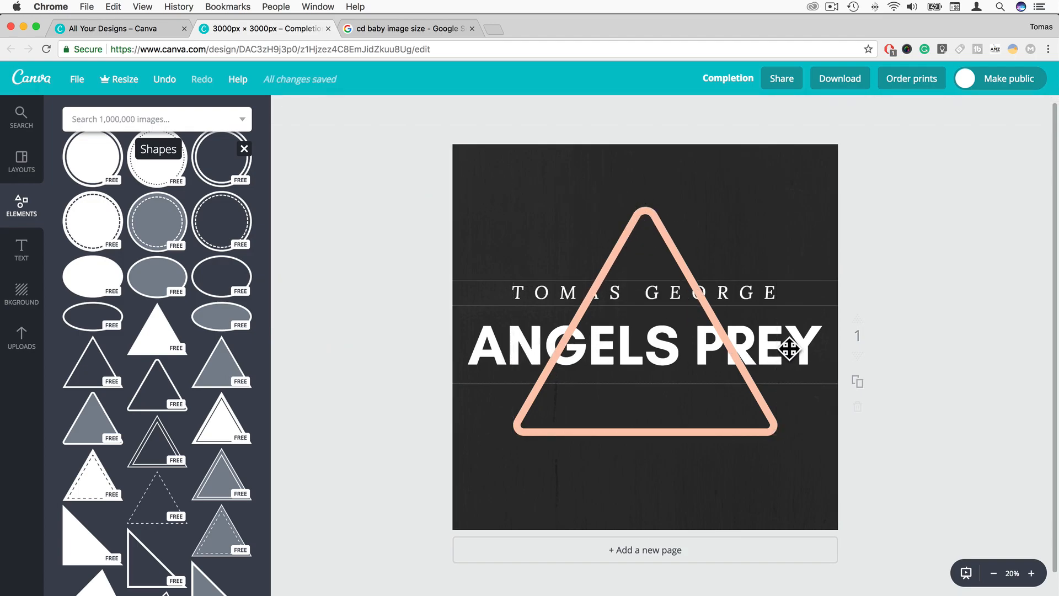
pyautogui.click(642, 222)
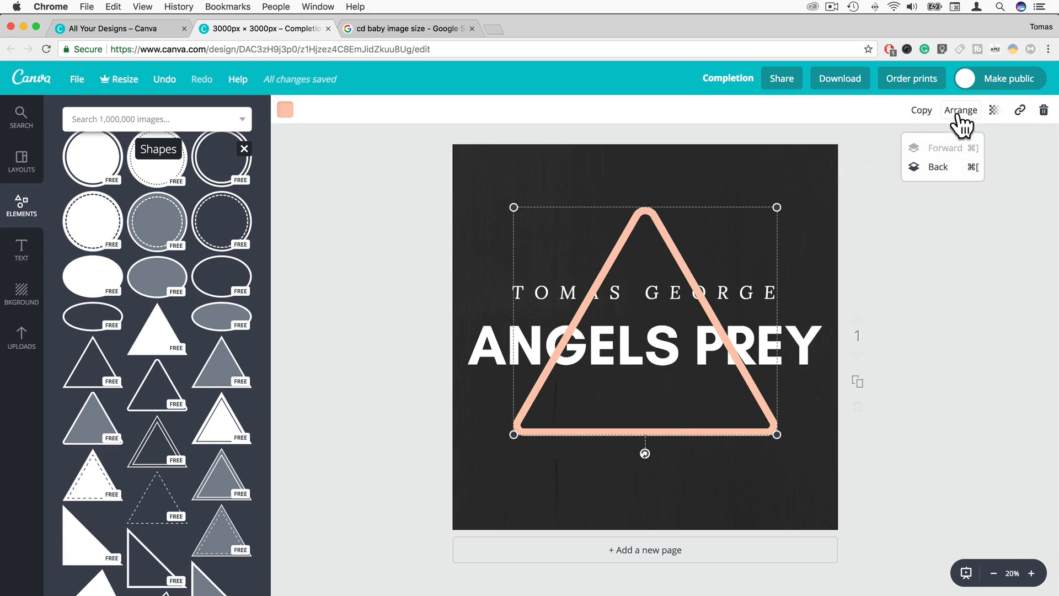
pyautogui.click(941, 169)
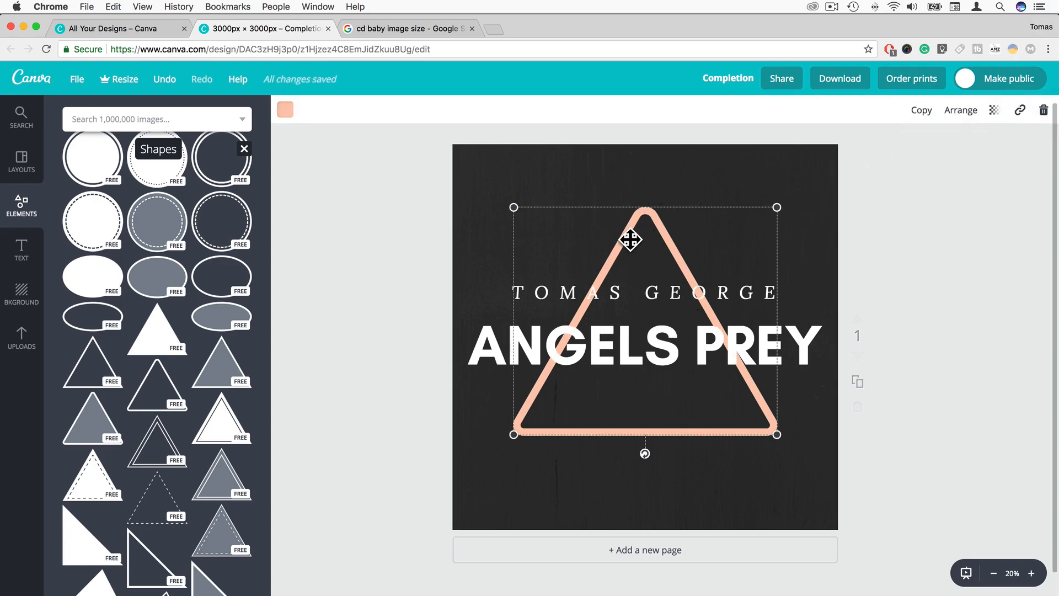
# Recolour the "ANGELS PREY" heading red with the custom colour ff0036
pyautogui.click(593, 351)
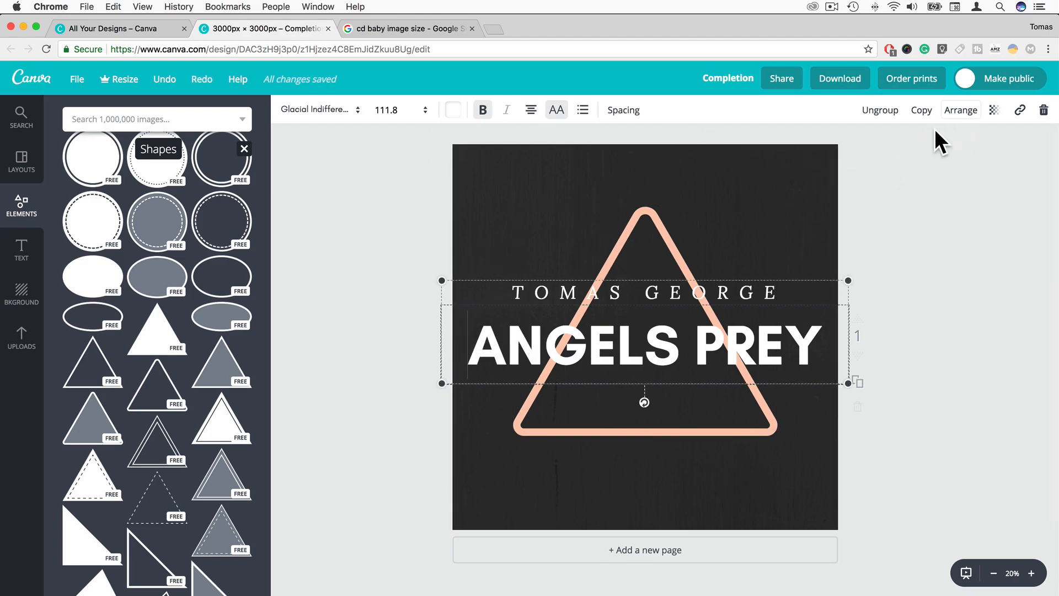
pyautogui.click(453, 110)
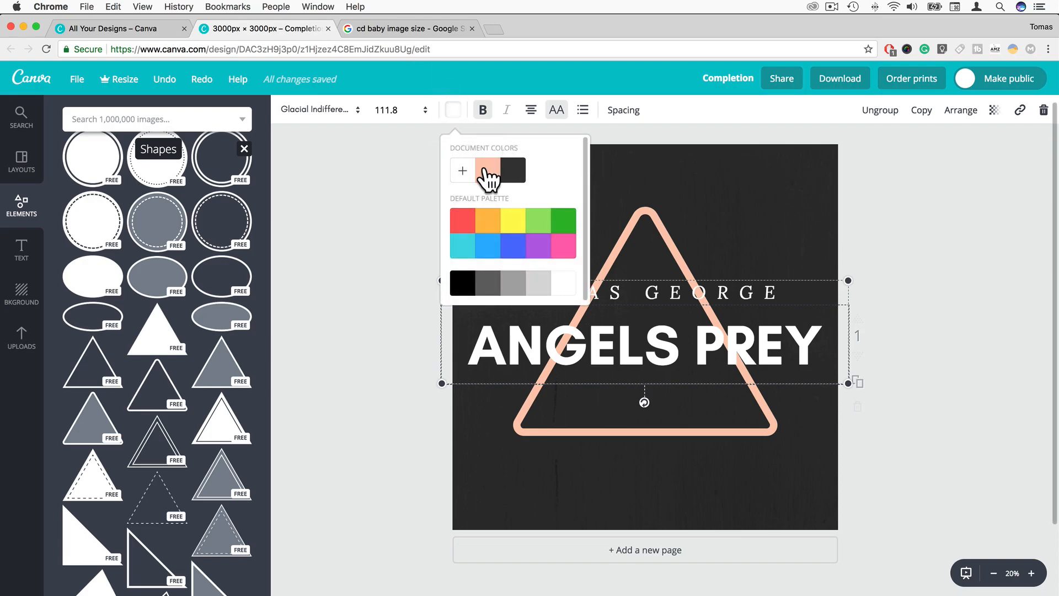
pyautogui.click(462, 170)
pyautogui.moveTo(574, 219); pyautogui.dragTo(591, 246)
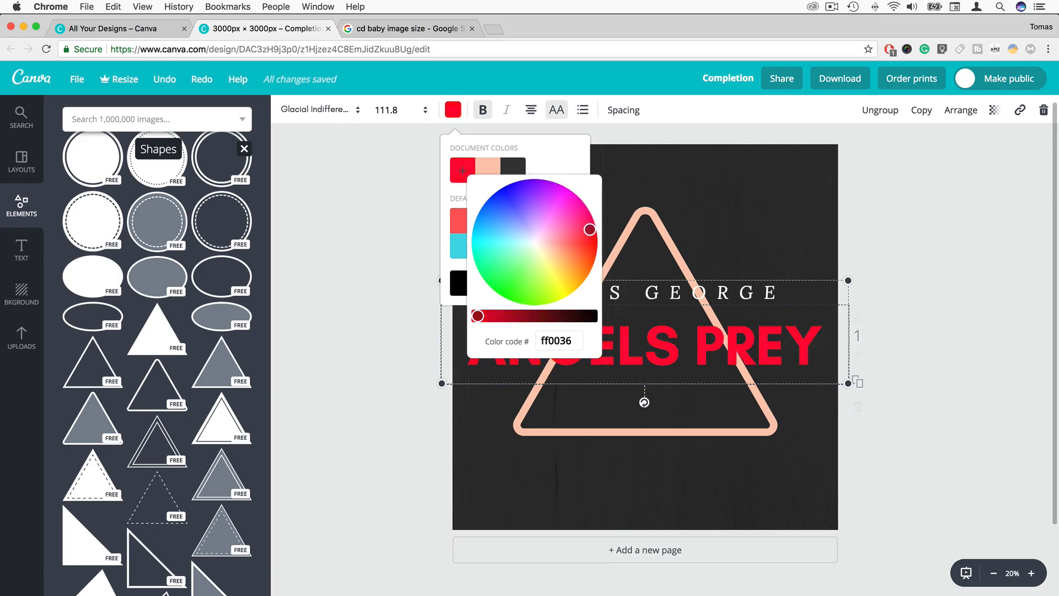
pyautogui.click(737, 317)
# Change the font of the artist's name line to Andika
pyautogui.click(747, 293)
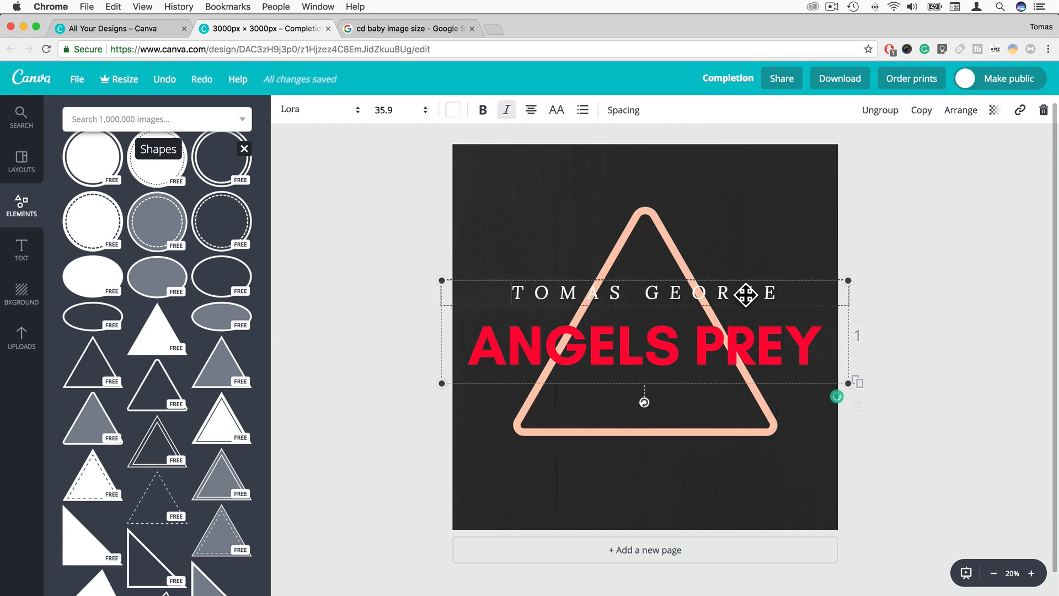
pyautogui.moveTo(779, 288); pyautogui.dragTo(502, 265)
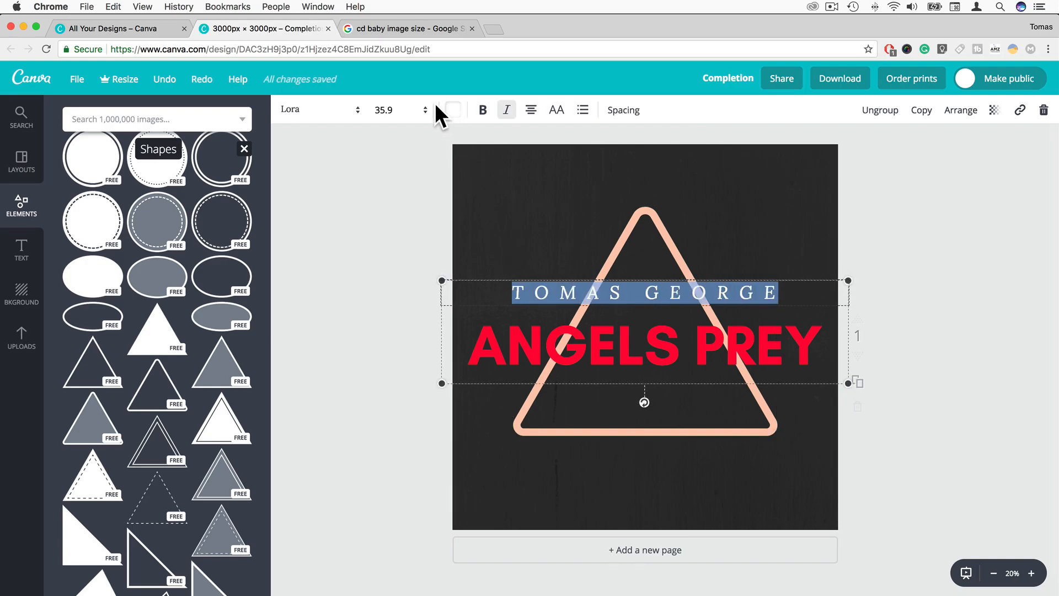
pyautogui.click(330, 113)
pyautogui.scroll(-3, 397, 274)
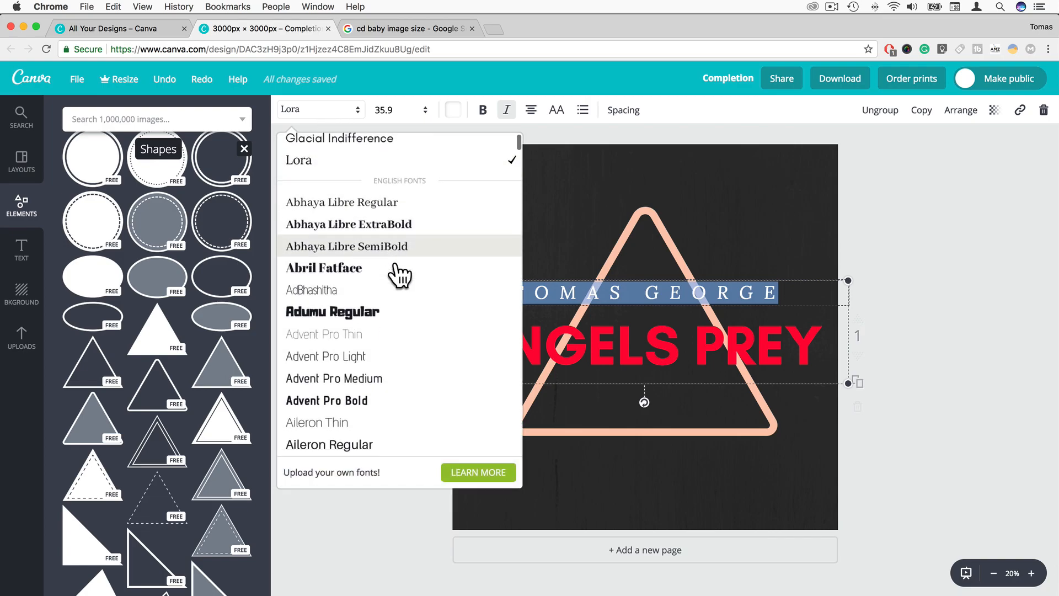
pyautogui.scroll(-5, 400, 275)
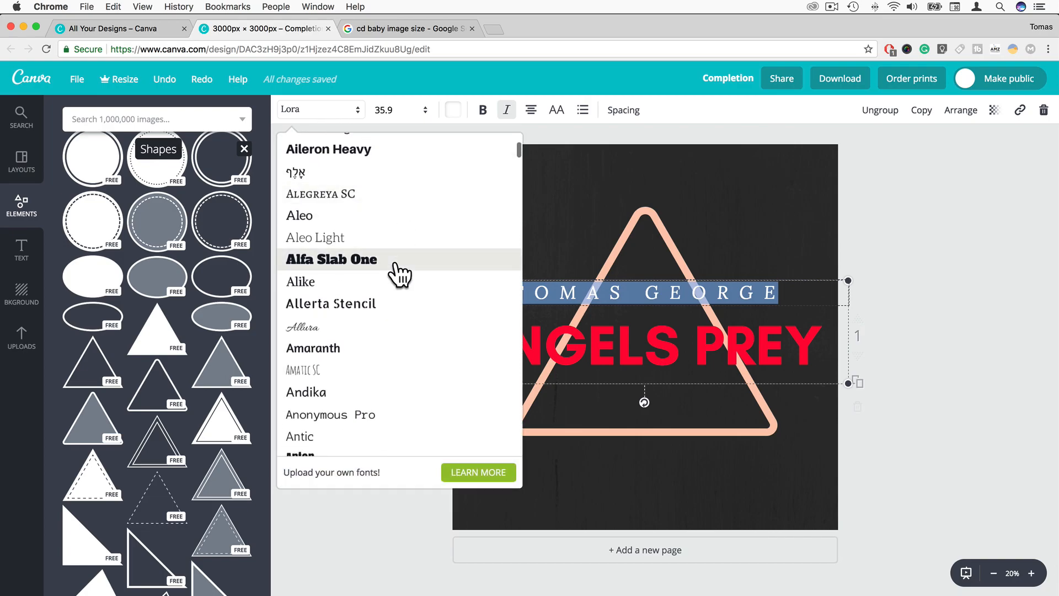
pyautogui.click(323, 308)
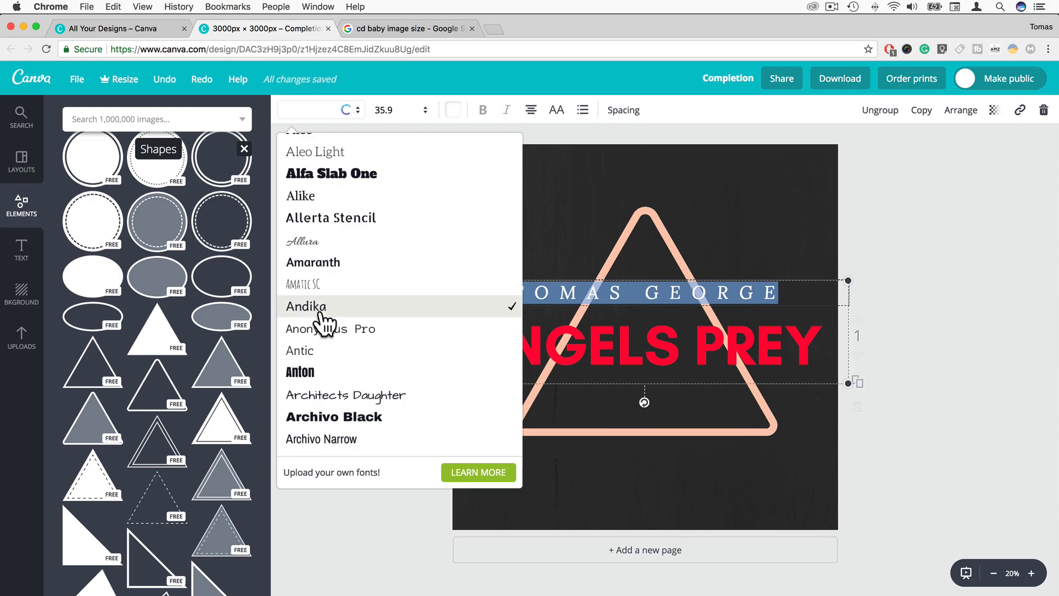
# Recolour the artist's name line blue-violet with the custom colour 4800ff
pyautogui.click(453, 111)
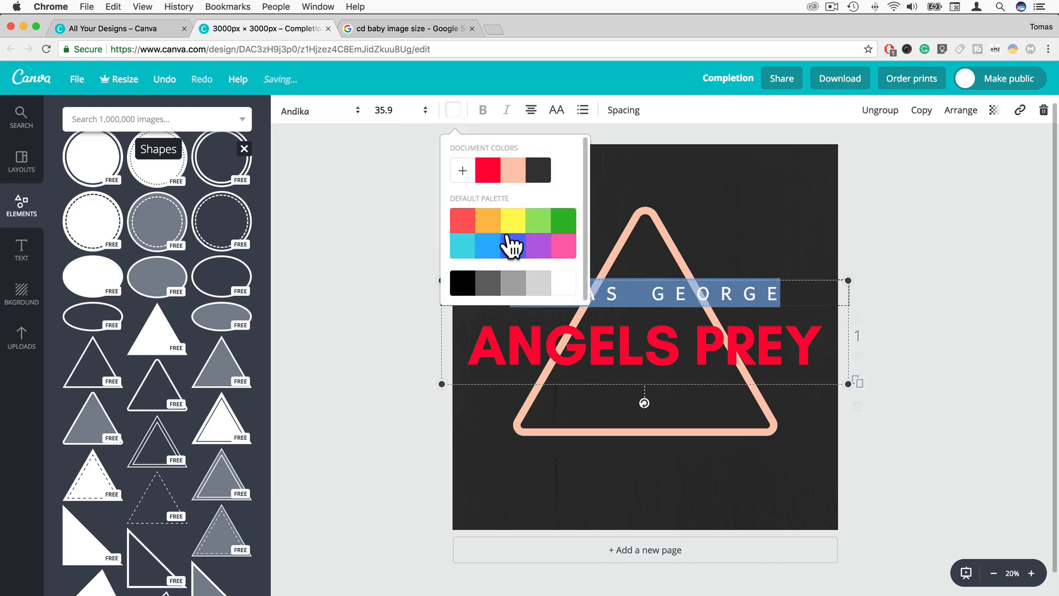
pyautogui.click(462, 171)
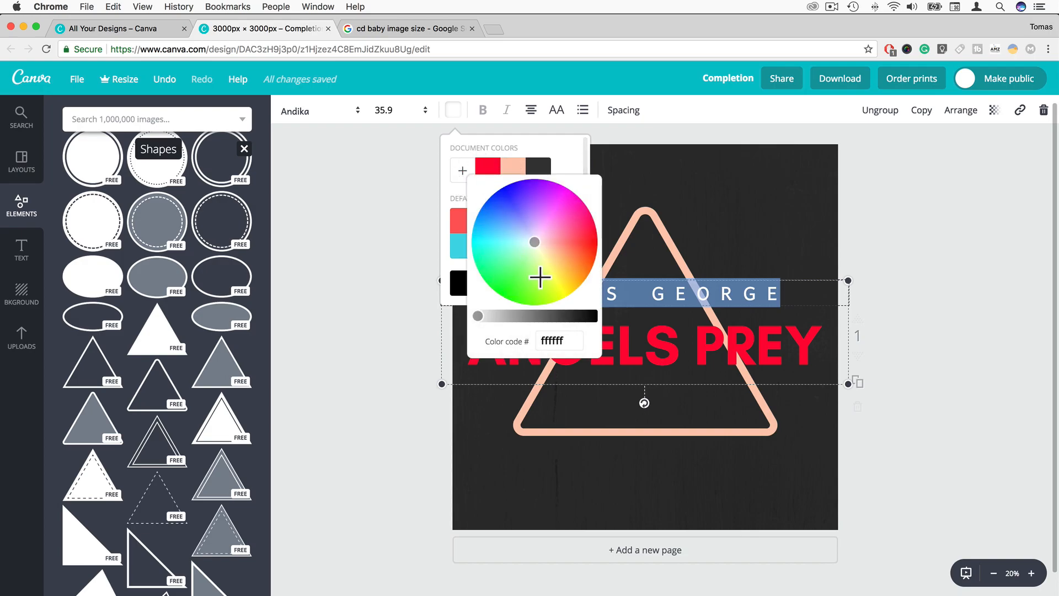
pyautogui.moveTo(534, 246); pyautogui.dragTo(524, 182)
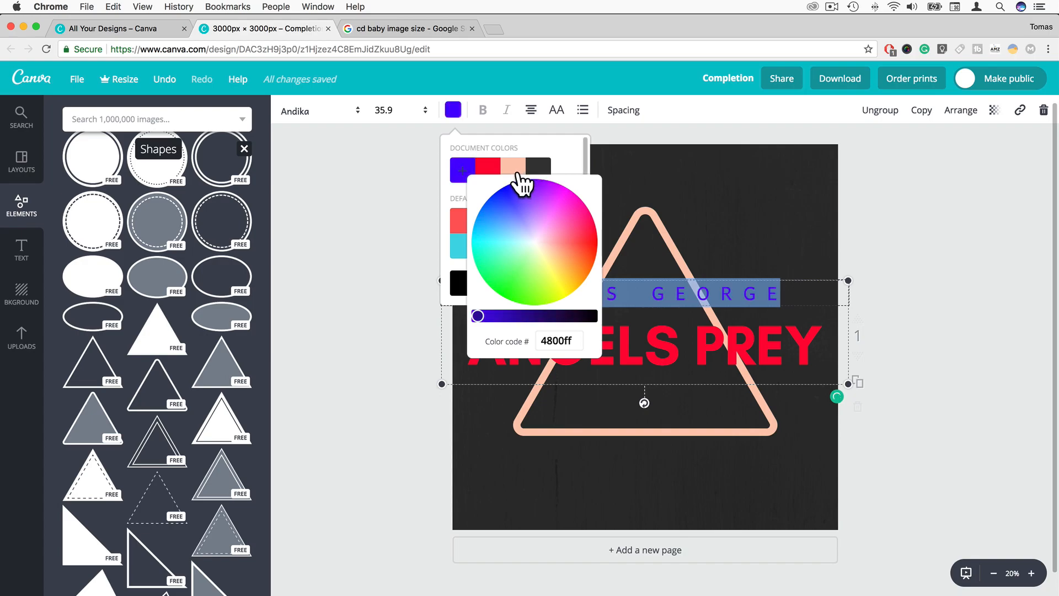
pyautogui.click(680, 189)
# Set the colour of the artist's name line to white from the default palette
pyautogui.click(676, 295)
pyautogui.doubleClick(525, 297)
pyautogui.moveTo(517, 292); pyautogui.dragTo(772, 289)
pyautogui.click(453, 109)
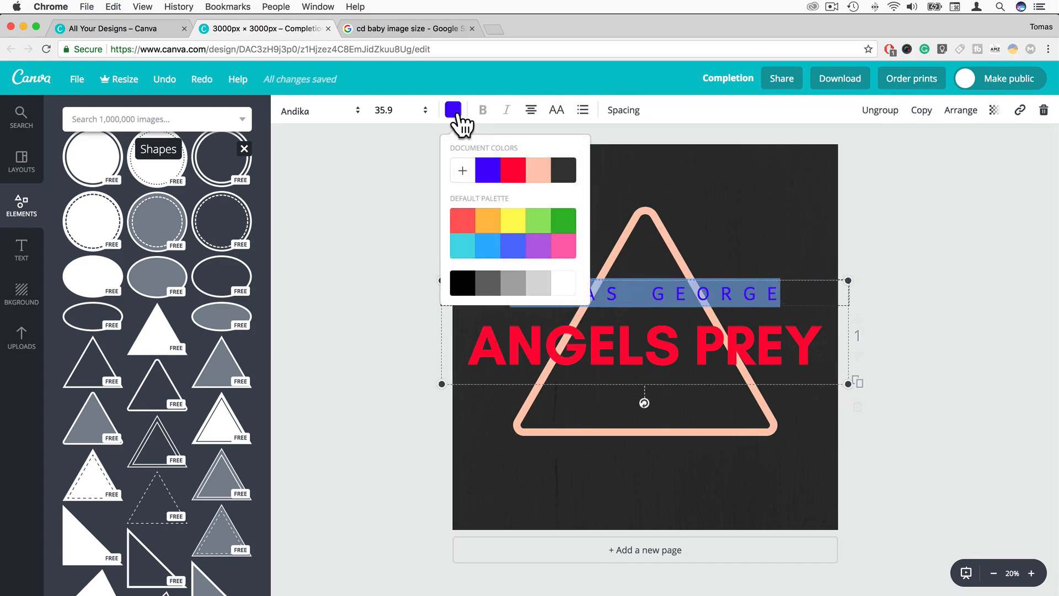
pyautogui.click(560, 283)
# Try a larger triangle on the cover, then shrink it towards the cover's lower-right corner
pyautogui.click(666, 231)
pyautogui.moveTo(514, 207); pyautogui.dragTo(414, 121)
pyautogui.moveTo(608, 211); pyautogui.dragTo(664, 254)
pyautogui.moveTo(463, 164); pyautogui.dragTo(640, 312)
# Shift the text group slightly upward, keeping it horizontally centred, and delete the triangle
pyautogui.moveTo(704, 374)
pyautogui.mouseDown()
pyautogui.moveTo(671, 373)
pyautogui.moveTo(739, 368)
pyautogui.moveTo(723, 376)
pyautogui.mouseUp()
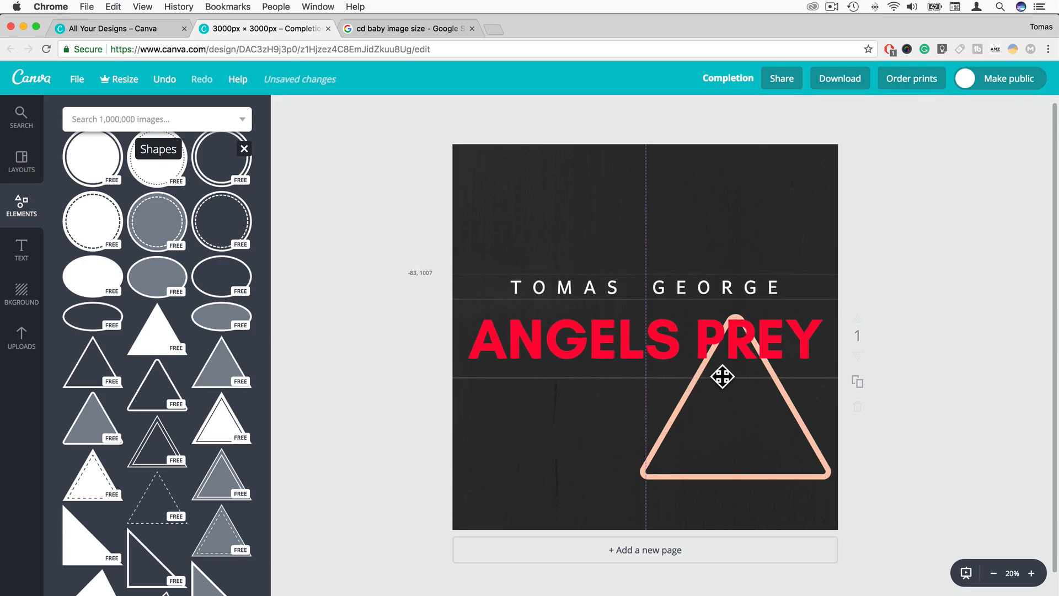
pyautogui.click(721, 422)
pyautogui.moveTo(736, 445); pyautogui.dragTo(629, 386)
pyautogui.hotkey('ctrl', 'z')
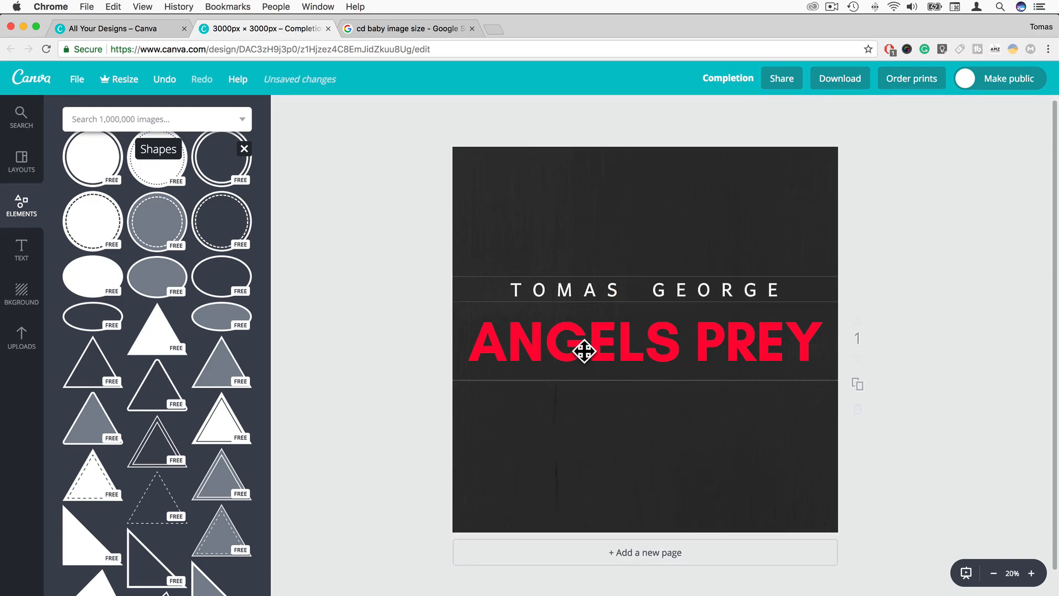
# Recolour the "ANGELS PREY" heading with the peach document colour
pyautogui.click(518, 357)
pyautogui.click(473, 342)
pyautogui.moveTo(469, 343); pyautogui.dragTo(808, 339)
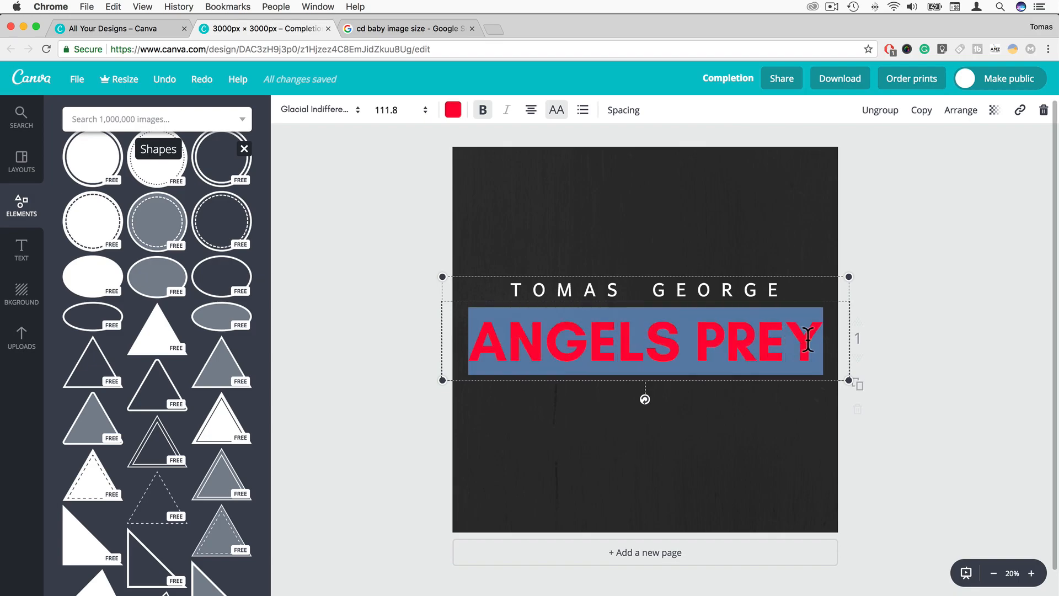
pyautogui.click(454, 112)
pyautogui.click(546, 178)
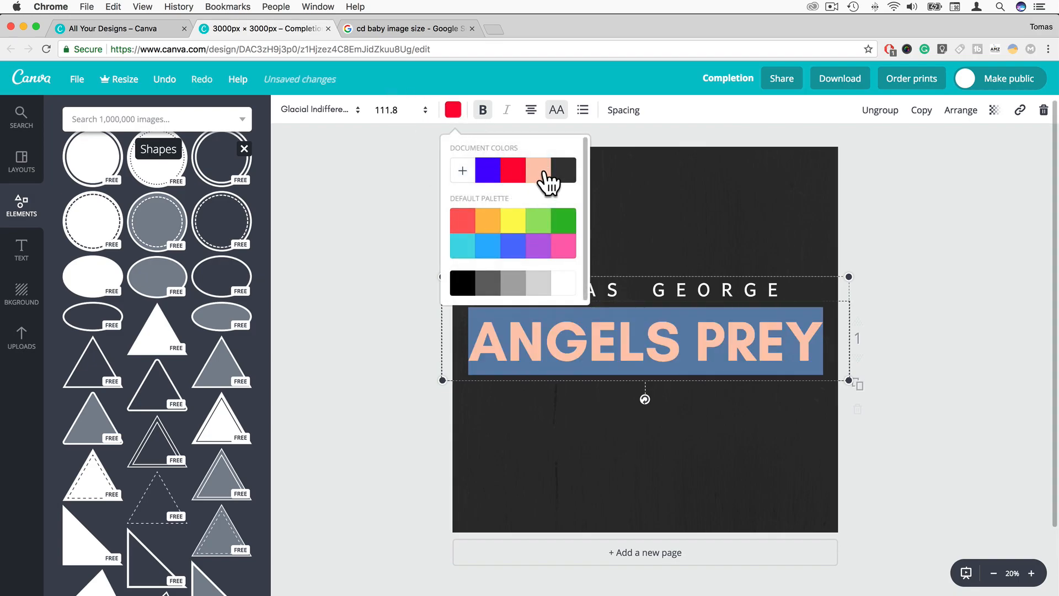
pyautogui.click(683, 214)
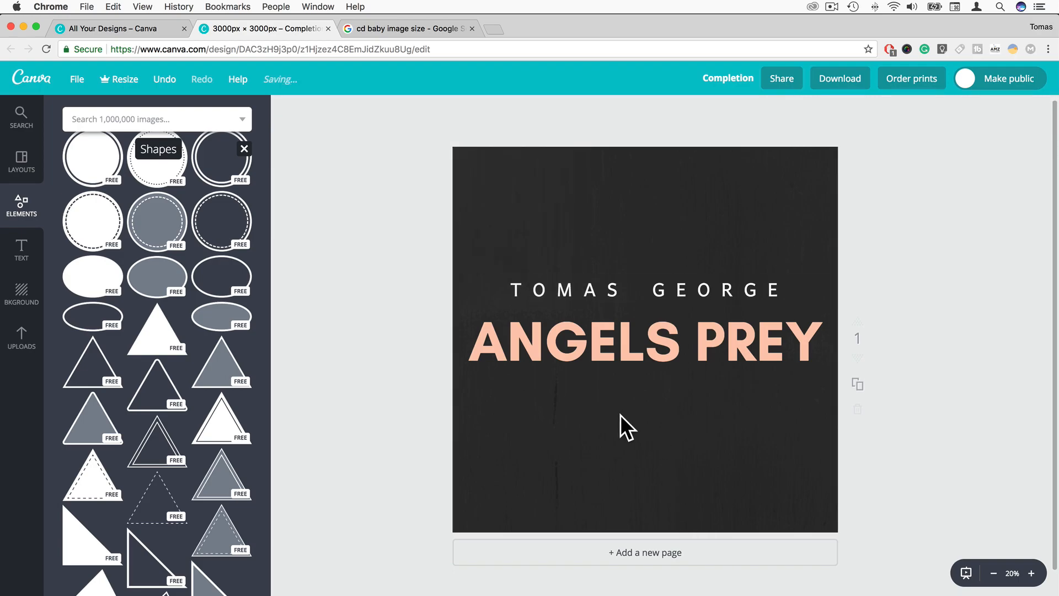
pyautogui.scroll(-3, 213, 386)
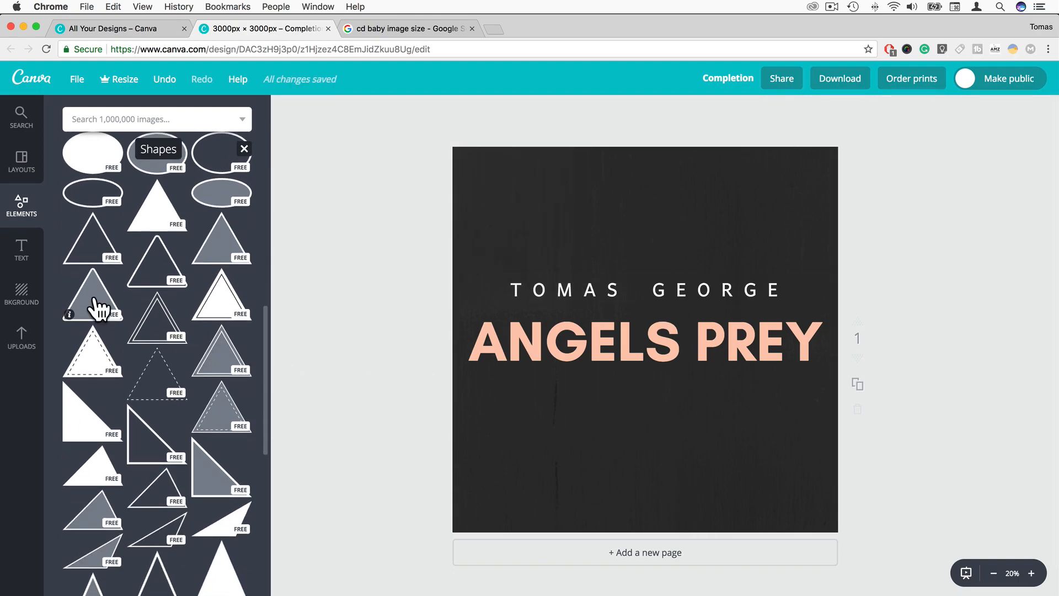
pyautogui.click(24, 169)
pyautogui.scroll(-5, 204, 255)
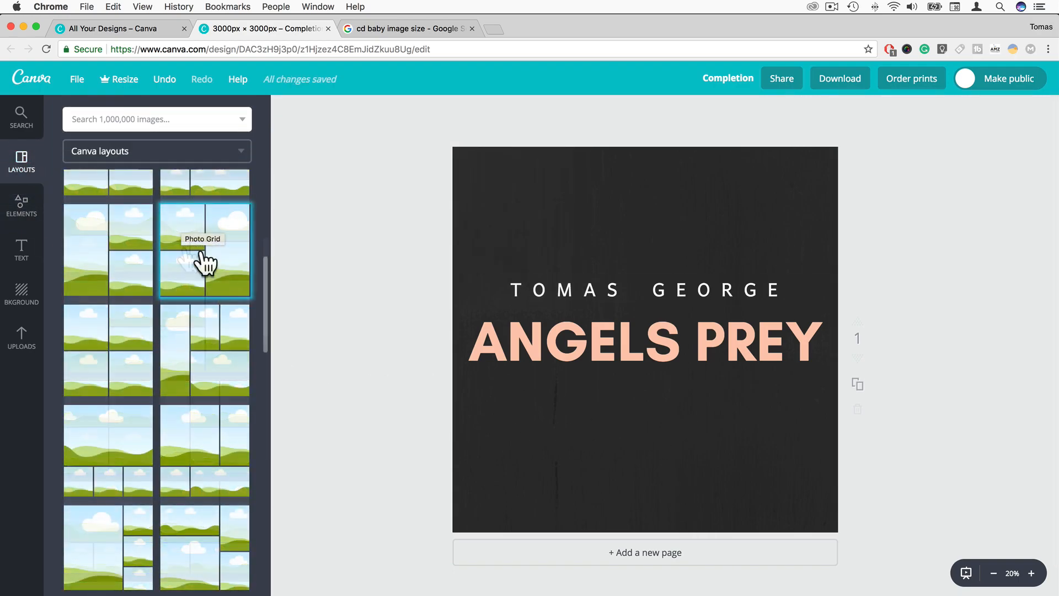
pyautogui.click(118, 267)
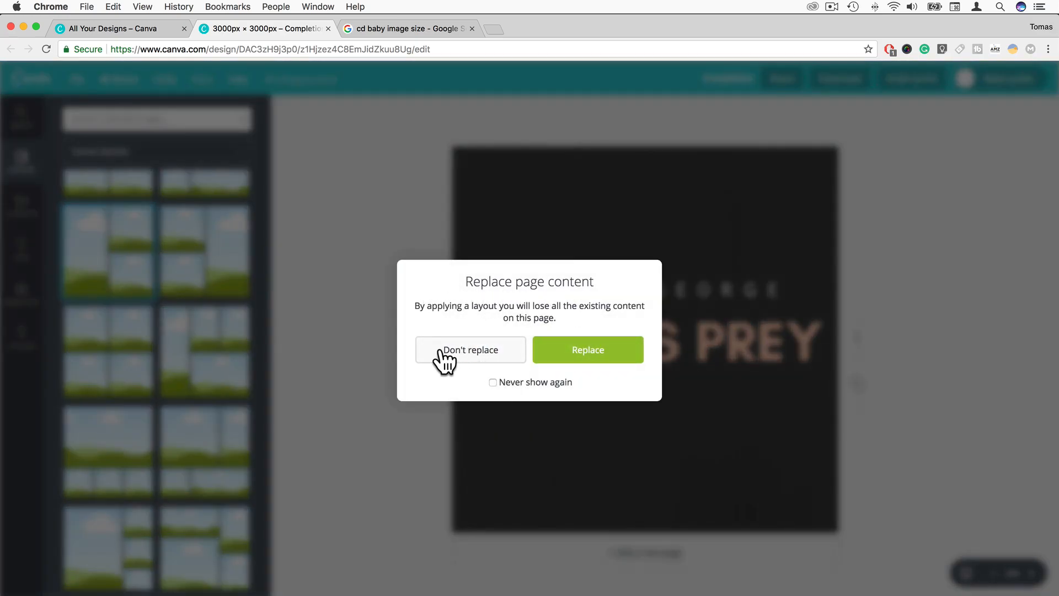
pyautogui.click(466, 356)
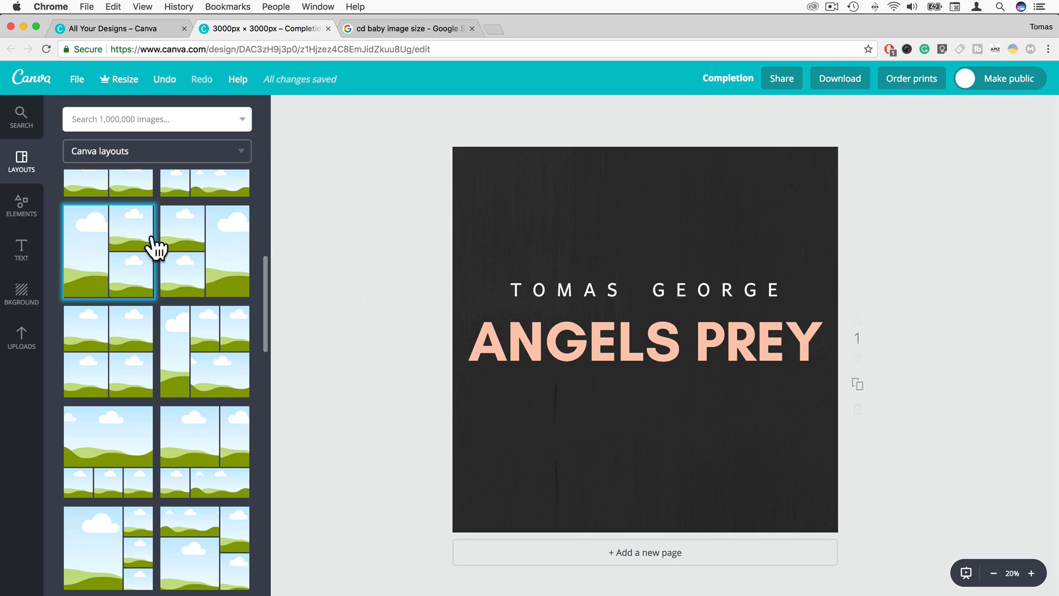
# Search the image library for "angel"
pyautogui.click(26, 212)
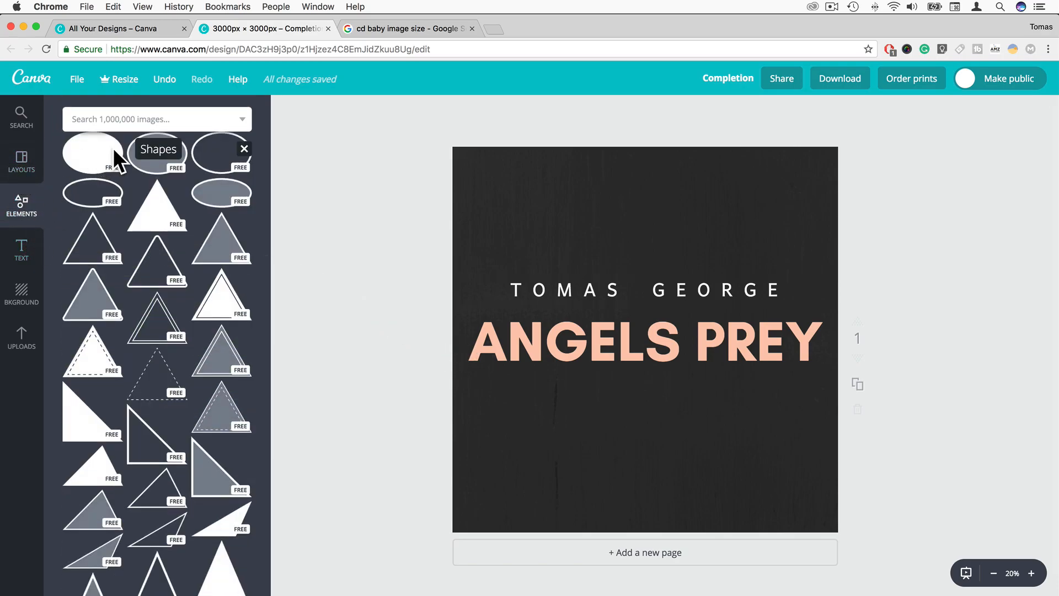
pyautogui.click(213, 119)
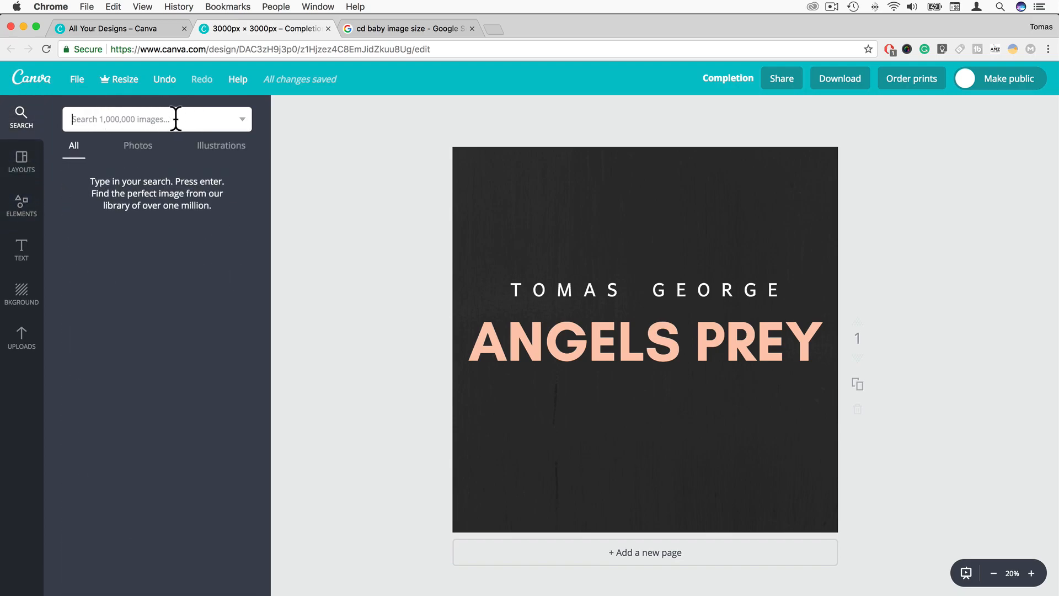
pyautogui.write('angel')
pyautogui.press('Return')
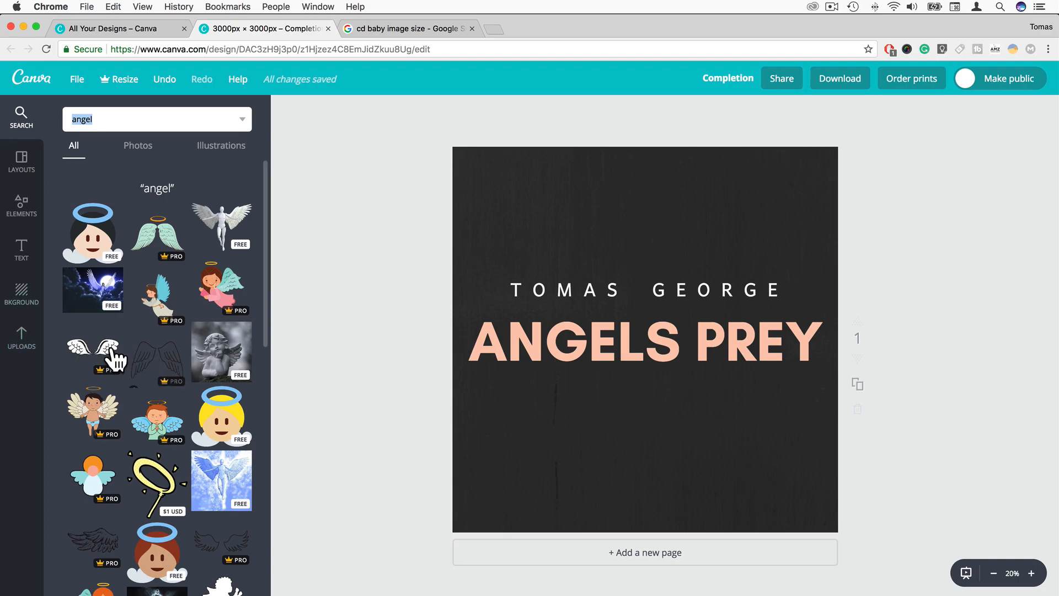
# Add the free white winged figure from the angel results to the cover, place it below the heading and enlarge it
pyautogui.click(207, 232)
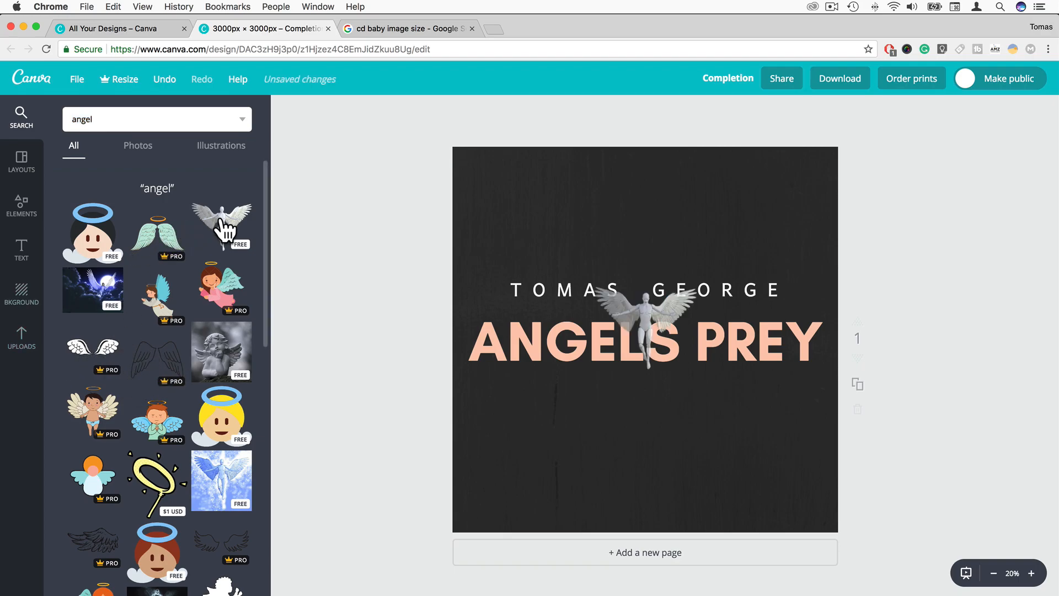
pyautogui.moveTo(645, 330); pyautogui.dragTo(647, 427)
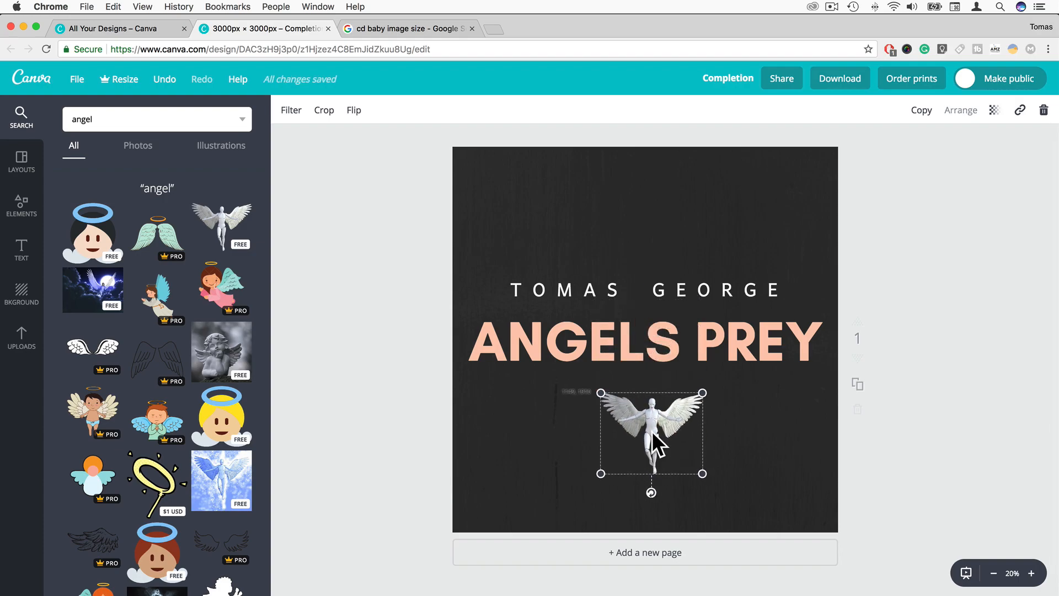
pyautogui.moveTo(695, 400); pyautogui.dragTo(647, 407)
# Shift the artist name and "ANGELS PREY" text slightly upward, leaving the winged figure centred beneath them
pyautogui.moveTo(616, 284); pyautogui.dragTo(618, 256)
pyautogui.click(676, 445)
pyautogui.click(771, 435)
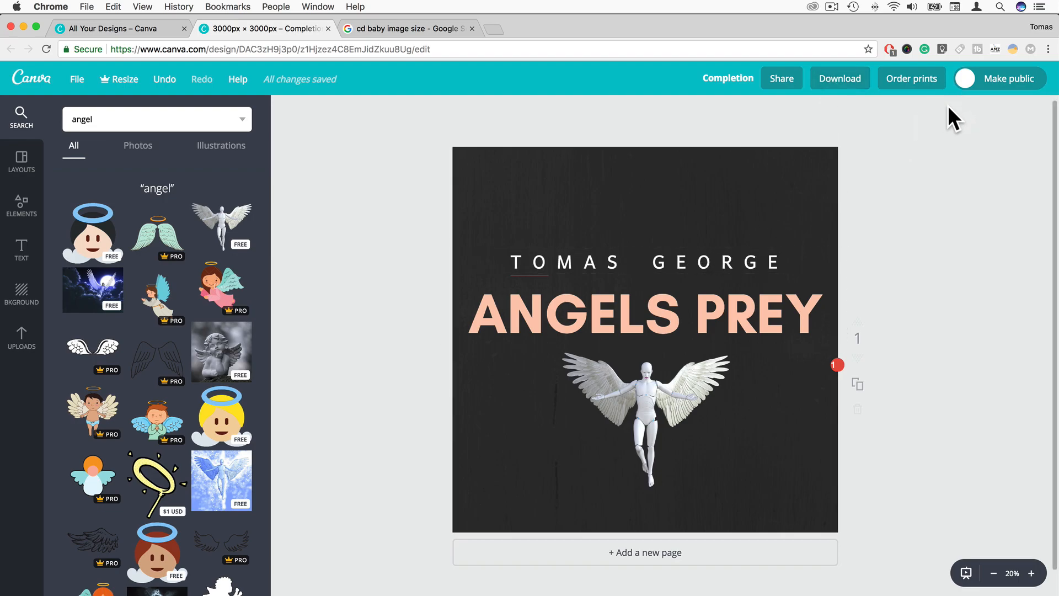
# Open the design's download options and choose PNG (Recommended) as the file type
pyautogui.click(839, 78)
pyautogui.click(815, 143)
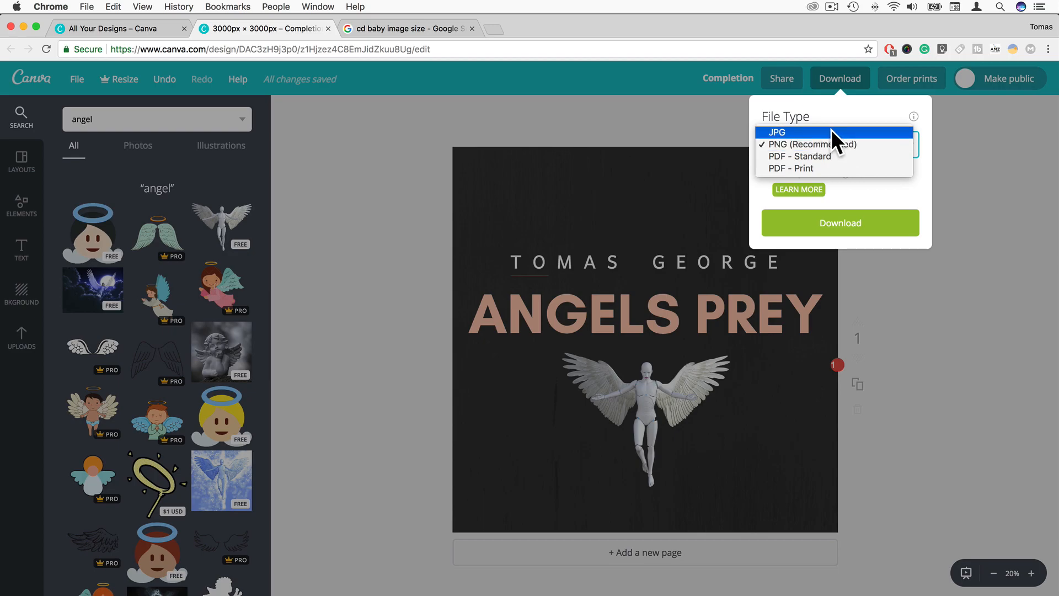
pyautogui.click(780, 144)
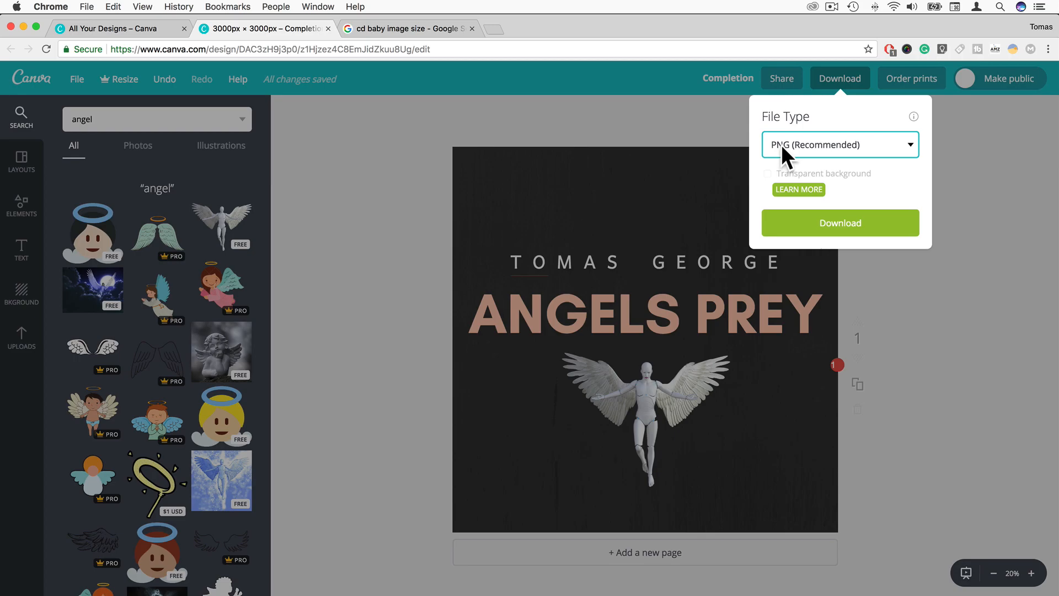
# Check the accepted cover art file types in the "cd baby image size" Google results, highlight PNG, and return to the Canva design
pyautogui.click(413, 28)
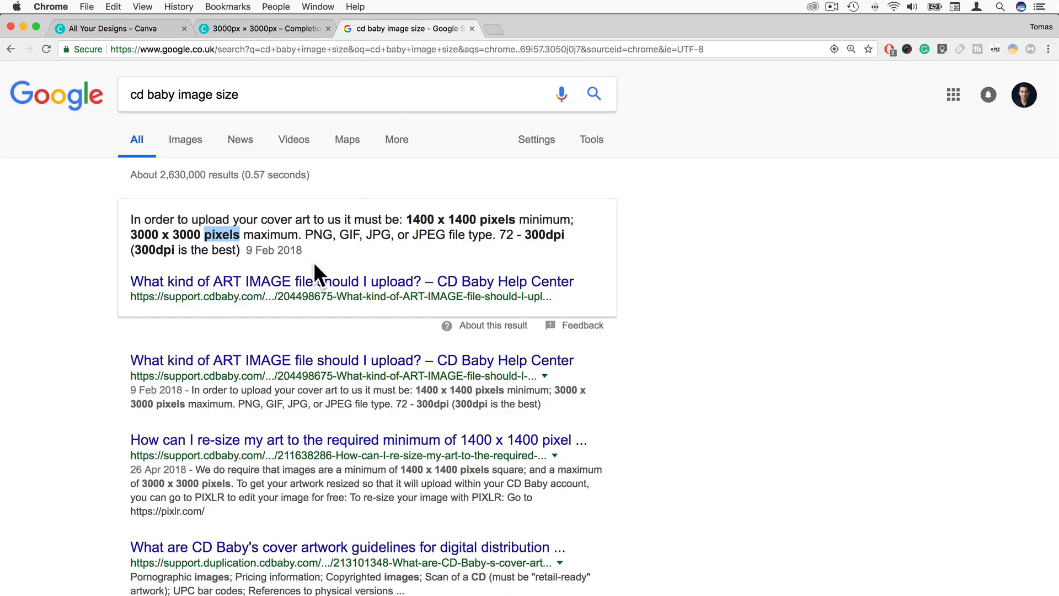
pyautogui.moveTo(303, 236); pyautogui.dragTo(333, 236)
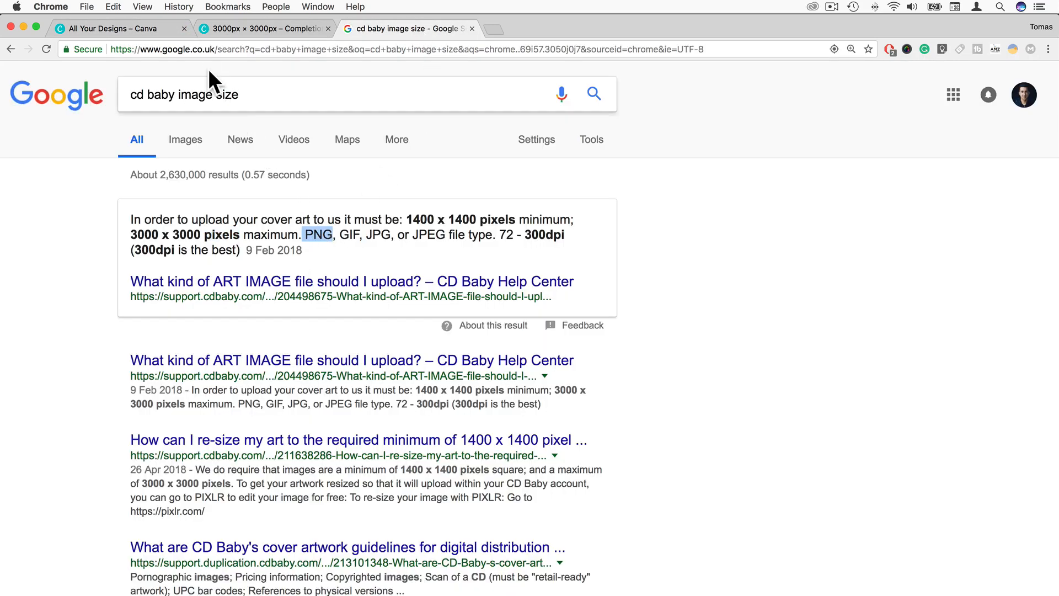
pyautogui.click(237, 31)
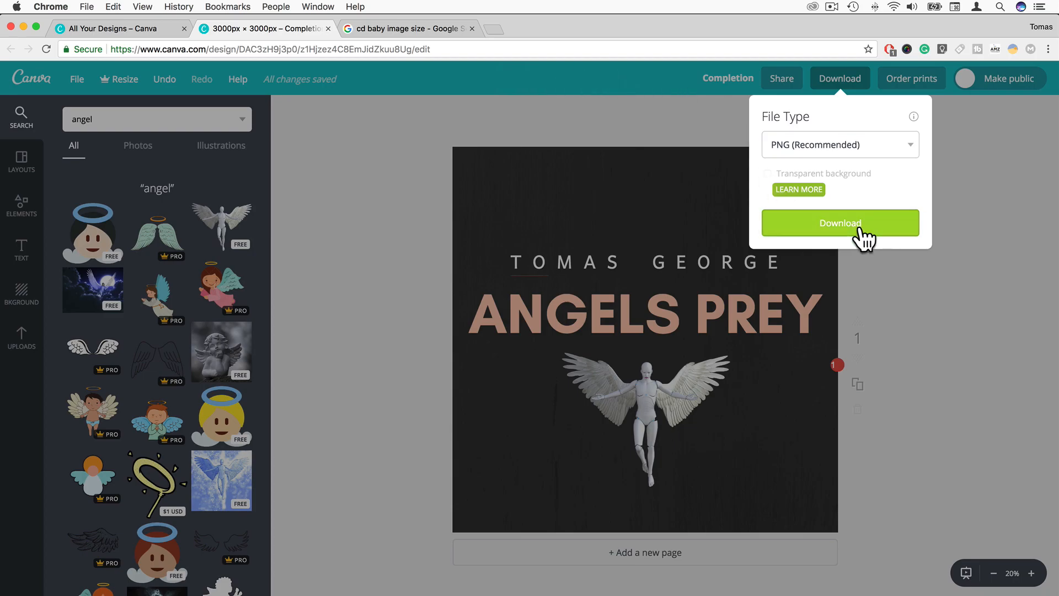
# Download the cover as a PNG and open the downloaded Completion.png
pyautogui.click(859, 230)
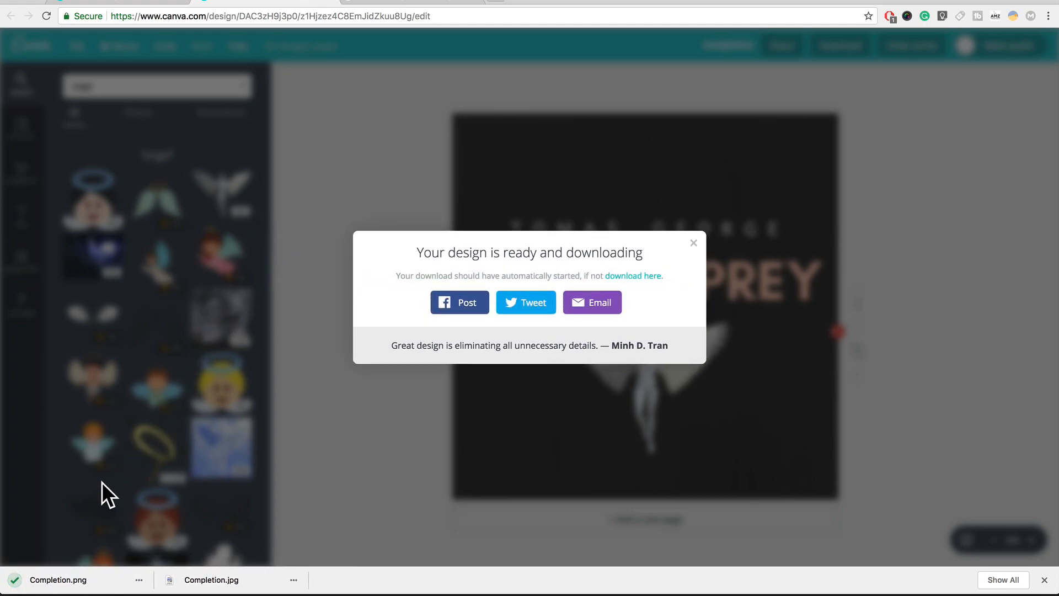
pyautogui.click(65, 577)
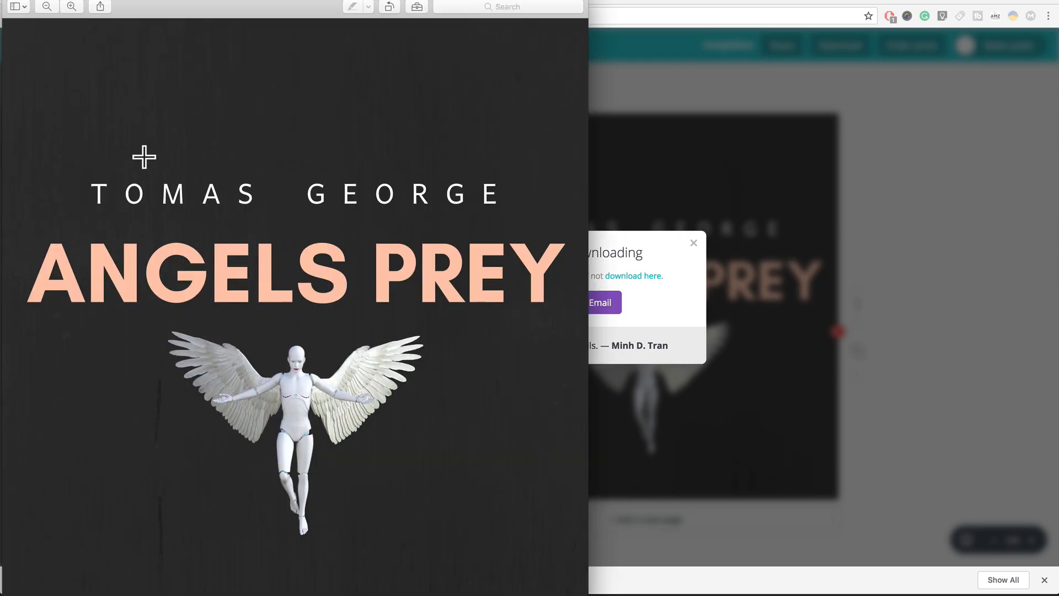
# Examine the sharpness of the lettering and winged figure up close in the downloaded image, and return to the full cover view
pyautogui.click(71, 6)
pyautogui.click(70, 5)
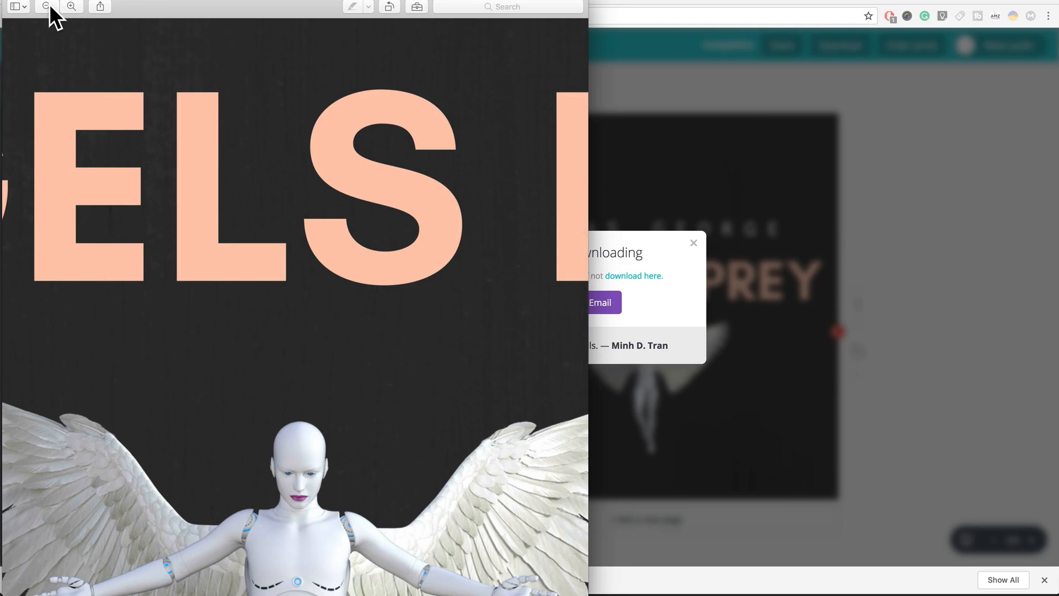
pyautogui.click(49, 6)
pyautogui.click(49, 6)
pyautogui.click(49, 6)
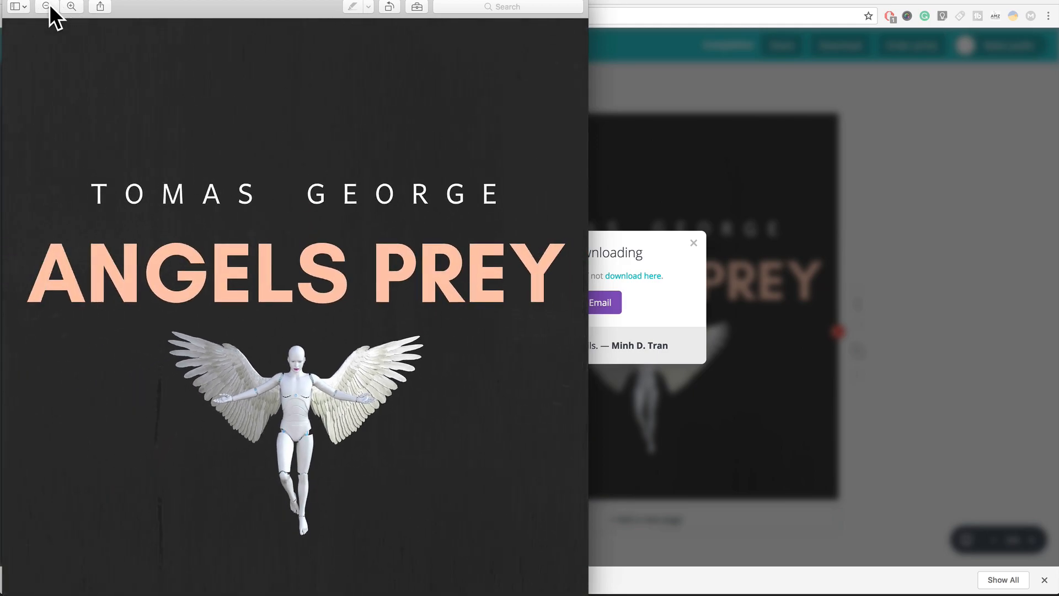